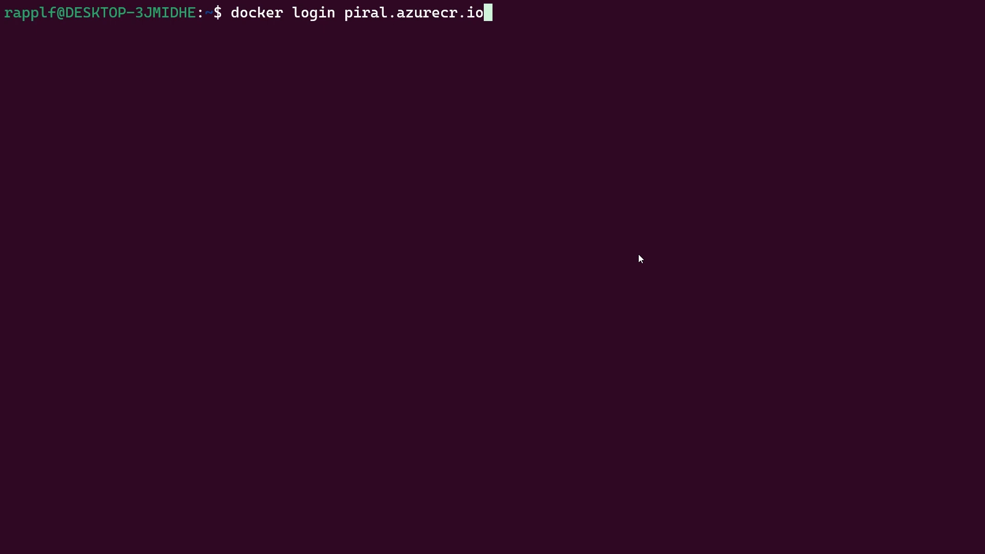
Log Docker in to piral.azurecr.io with the registry username and password.
key("Return")
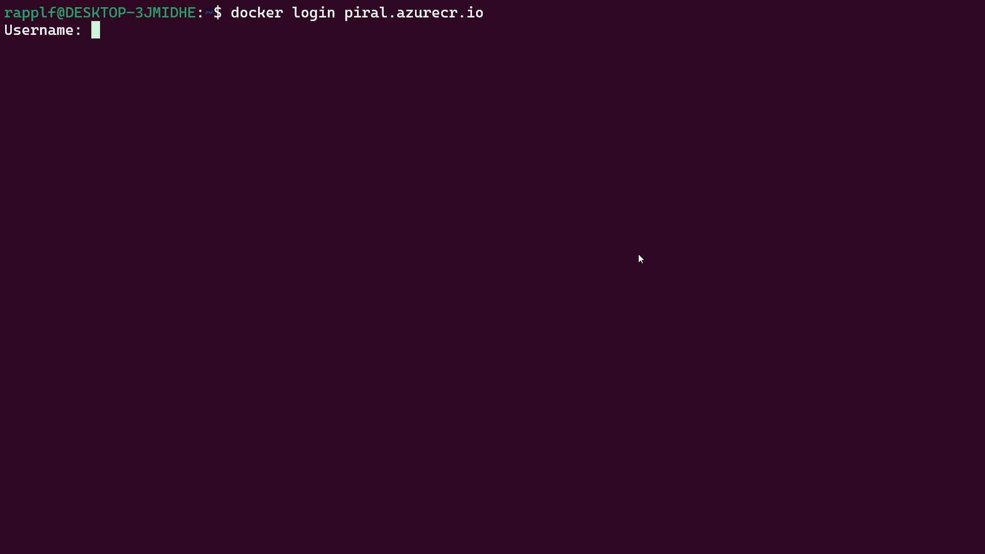
type("piral")
key("Return")
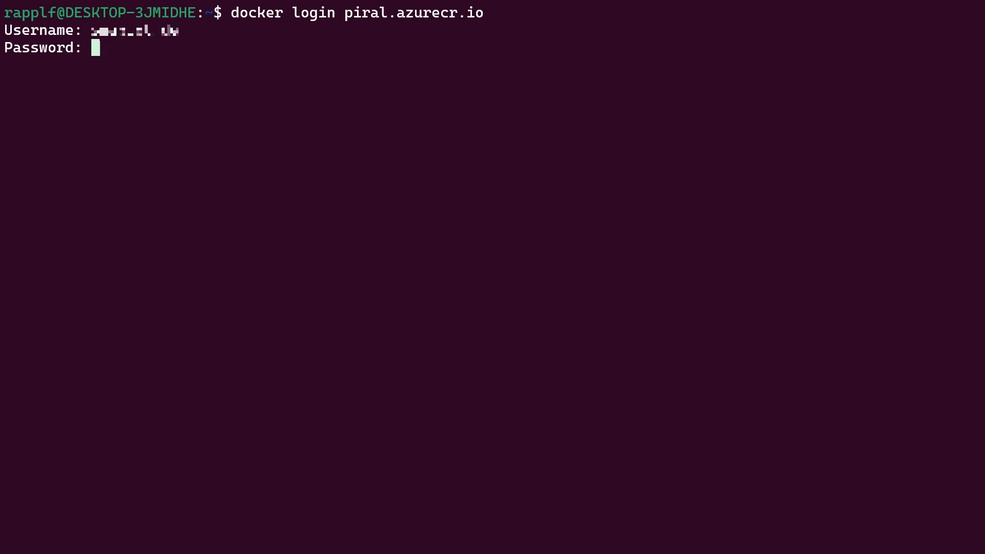
key("Return")
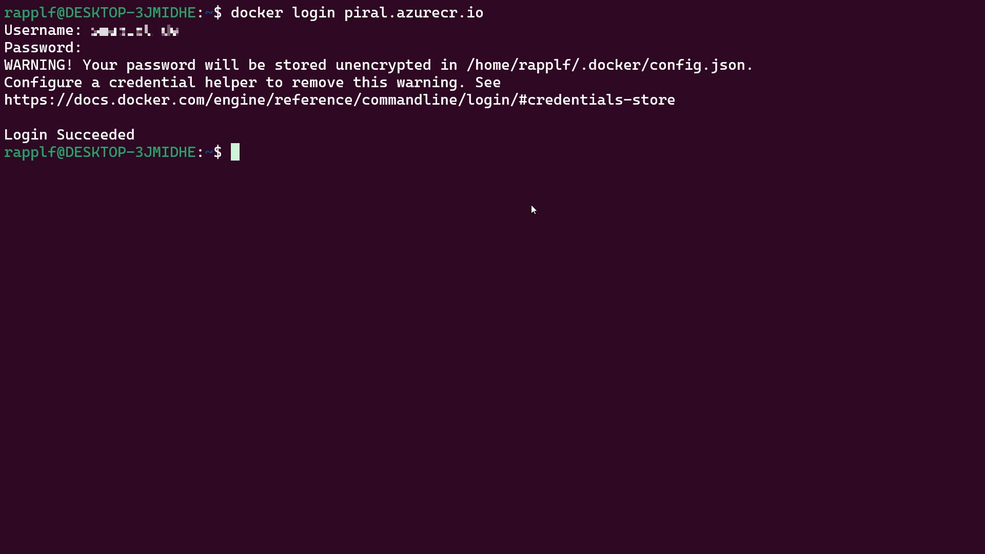
Print Dockerrun.aws.json in the terminal with the more command.
type("more .doc")
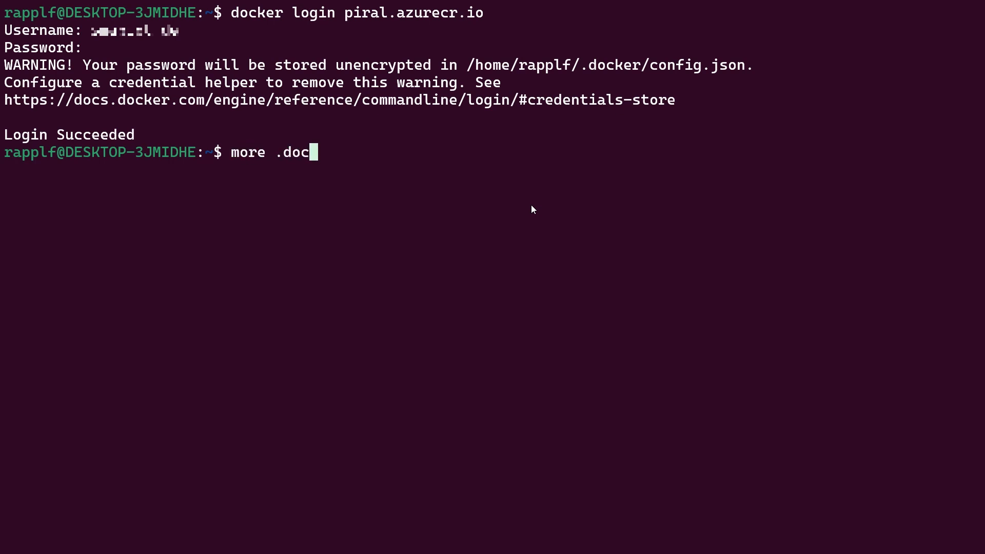
type("ker")
key("BackSpace")
key("BackSpace")
key("BackSpace")
key("BackSpace")
key("BackSpace")
key("BackSpace")
key("BackSpace")
key("BackSpace")
key("BackSpace")
key("BackSpace")
key("BackSpace")
key("BackSpace")
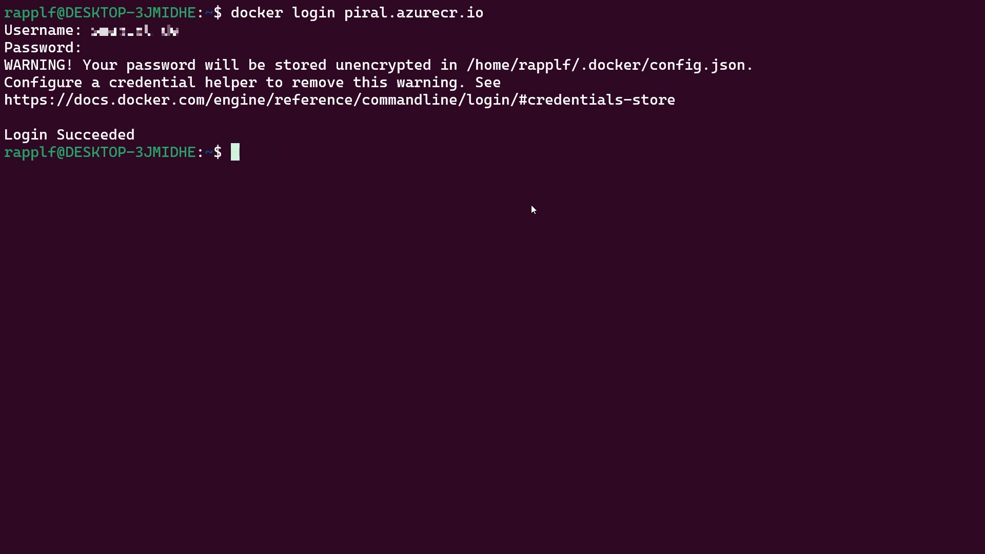
type("more Do")
key("Tab")
key("Return")
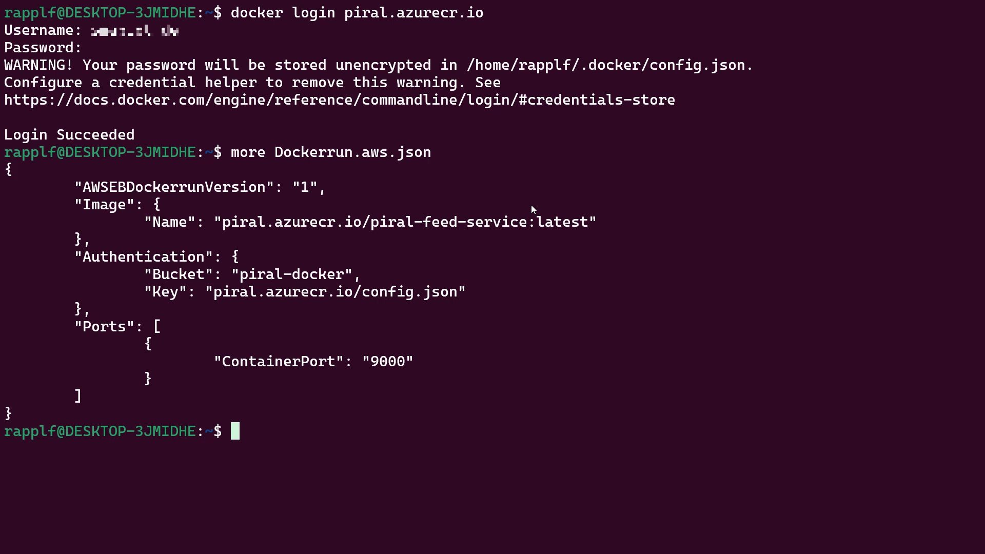
Create the Elastic Beanstalk application named piral-feed-demo.
left_click_drag(580, 68, 739, 71)
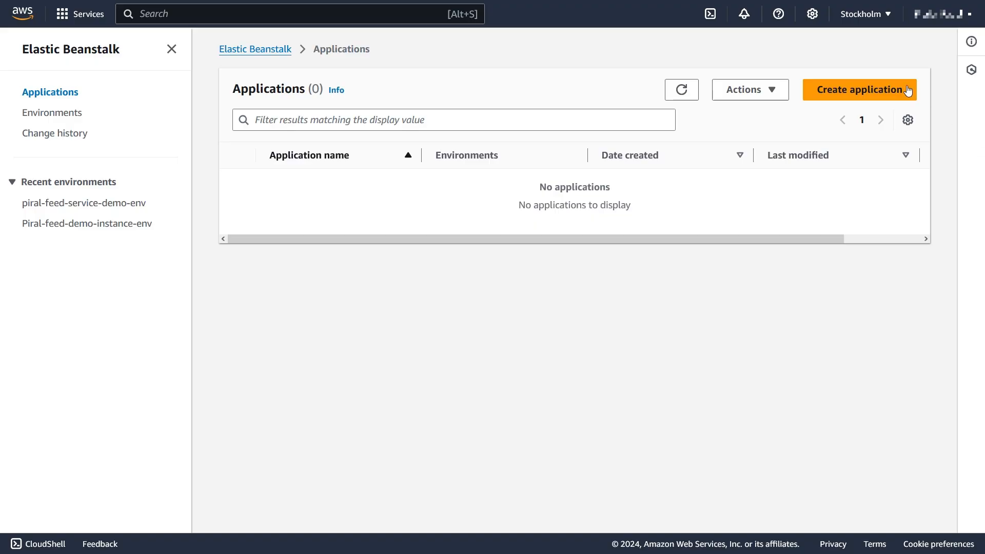
left_click(910, 92)
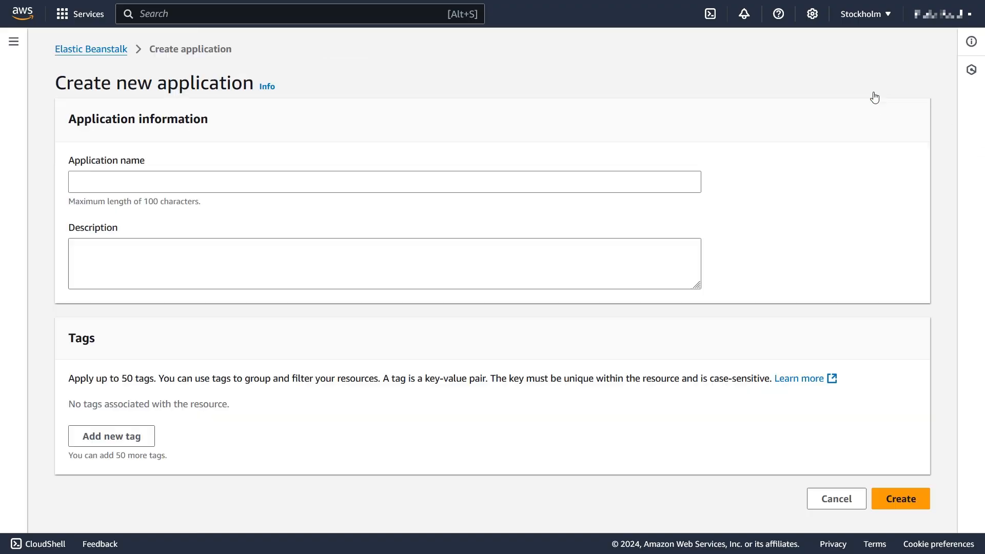
left_click(395, 186)
type("p")
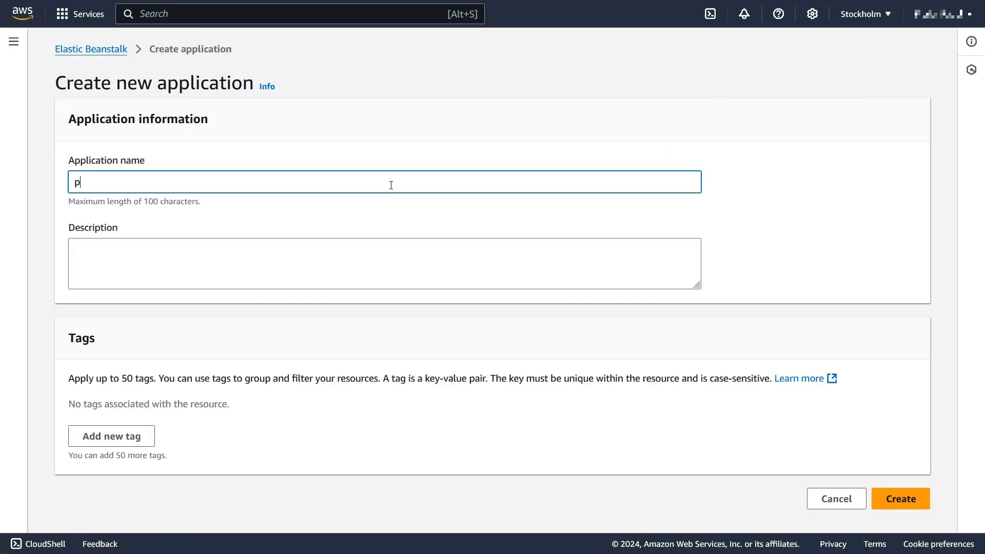
type("iral-feed-demo")
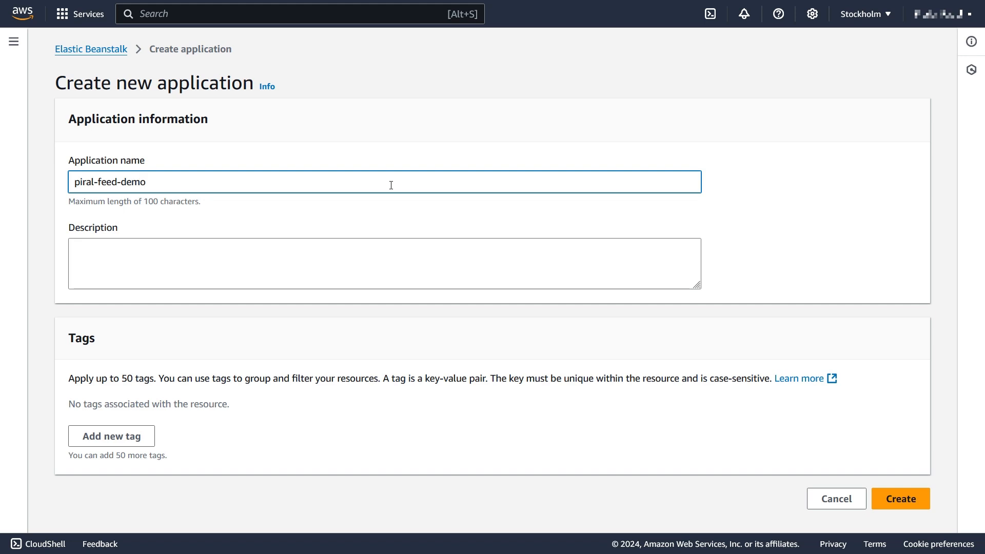
left_click(893, 504)
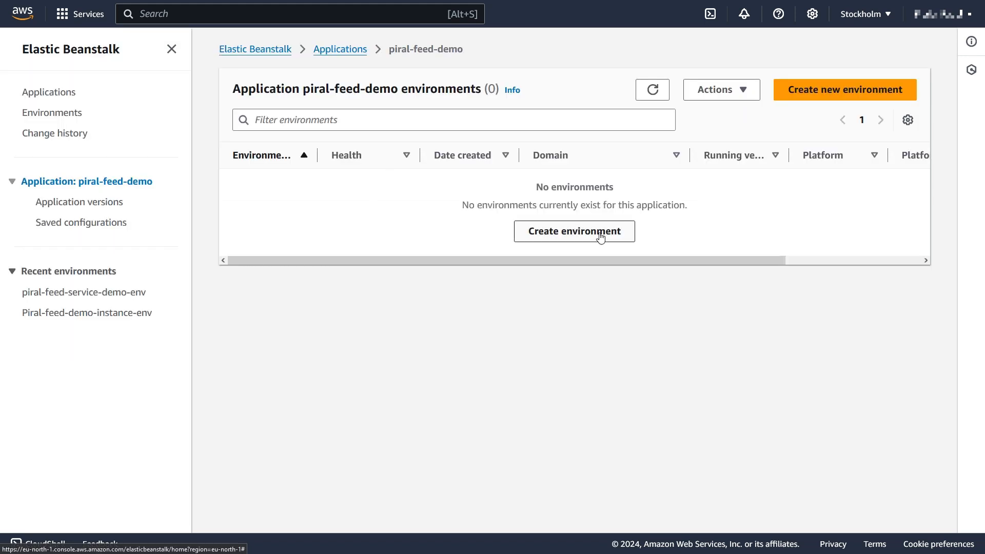
left_click(600, 238)
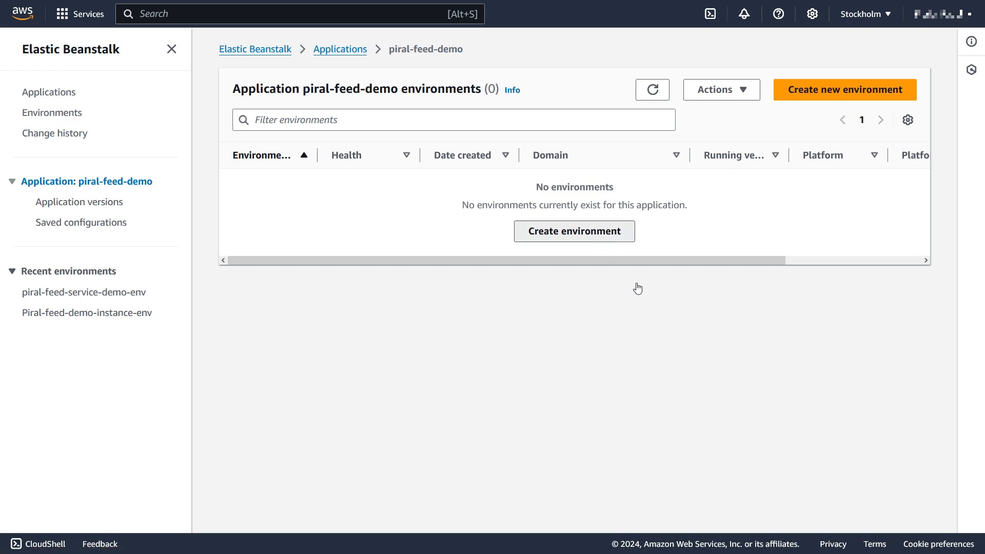
Name the environment piral-feed-instance with the domain piral.
scroll(428, 349, "down", 5)
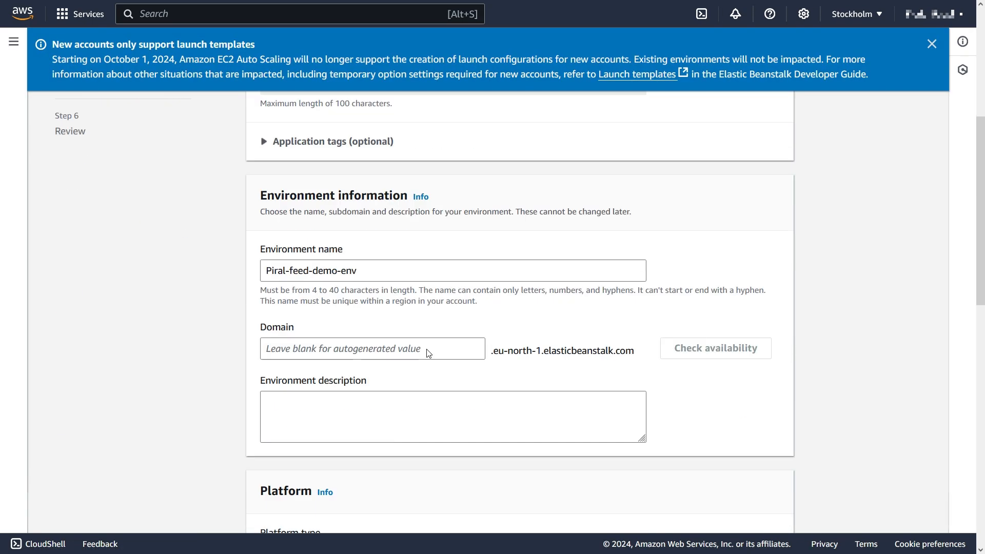
left_click_drag(431, 273, 254, 272)
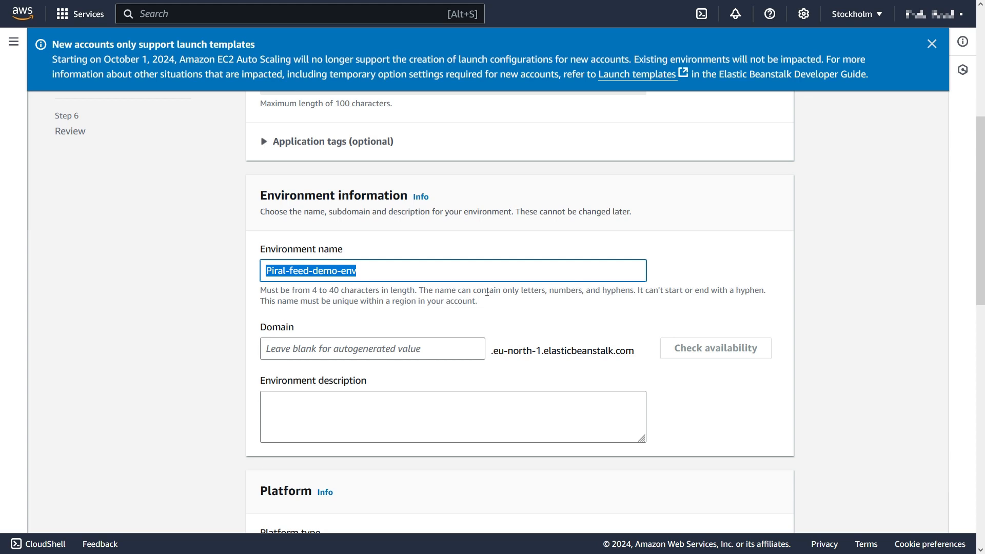
type("piral-feed-instance")
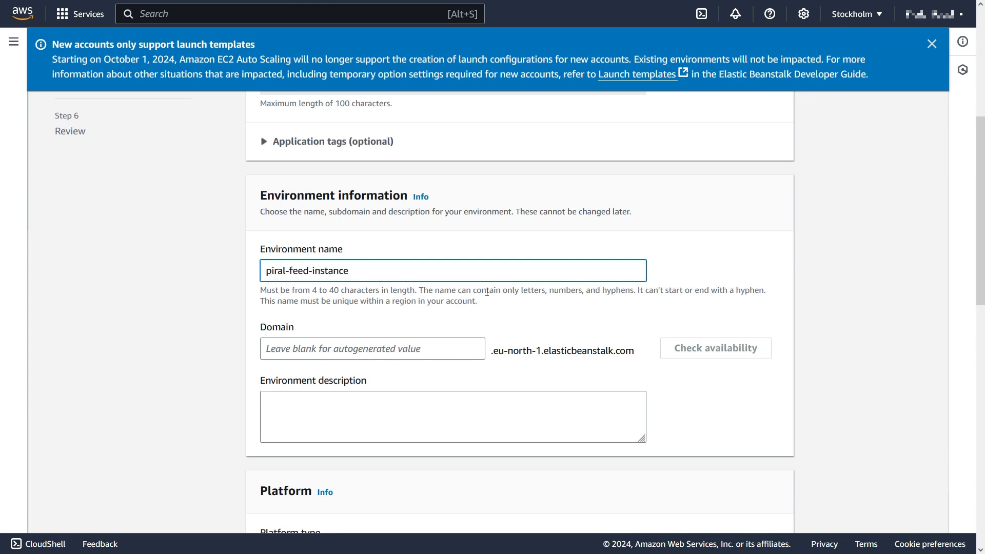
left_click(458, 349)
type("piral")
key("Tab")
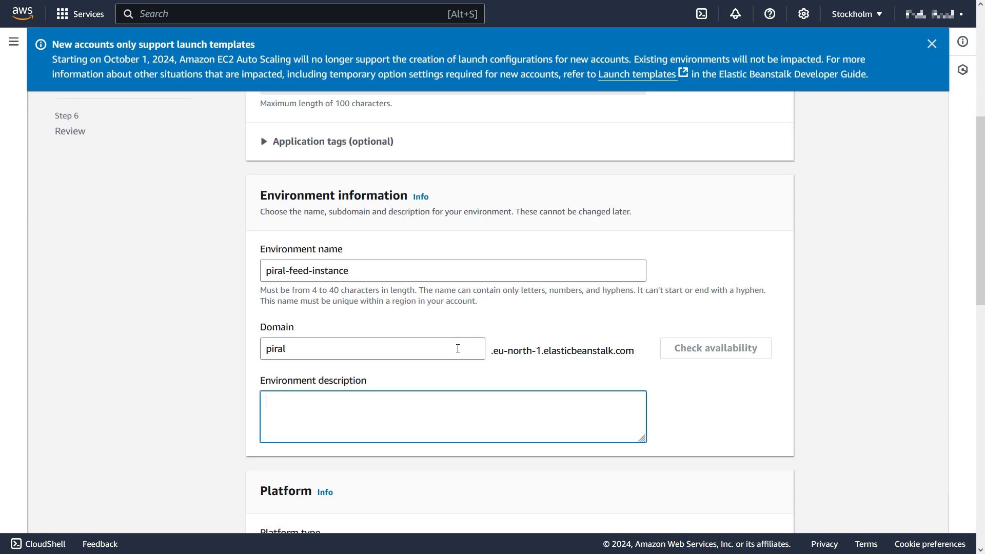
Upload the local file Dockerrun.aws.json as application code version v1.
scroll(539, 440, "down", 4)
scroll(539, 440, "down", 4)
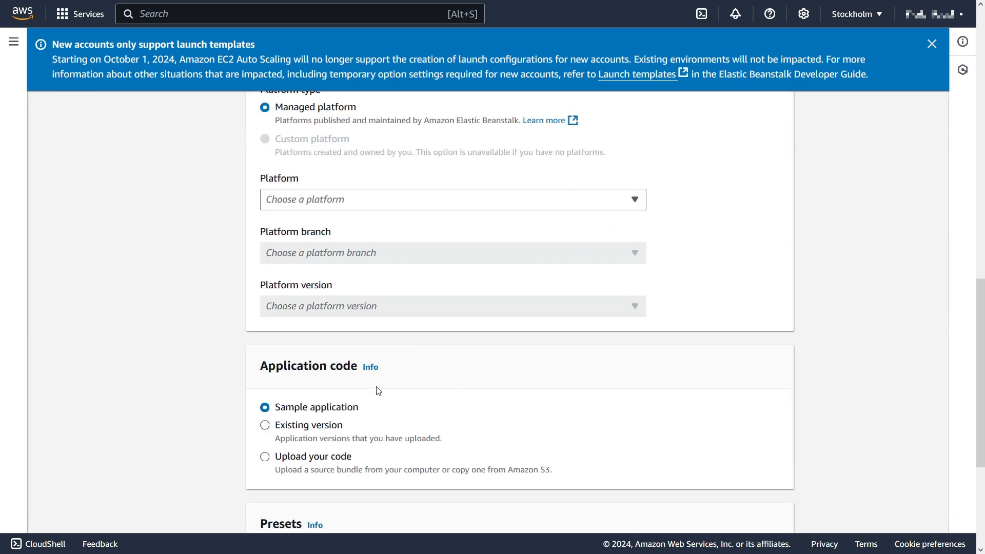
scroll(378, 390, "down", 1)
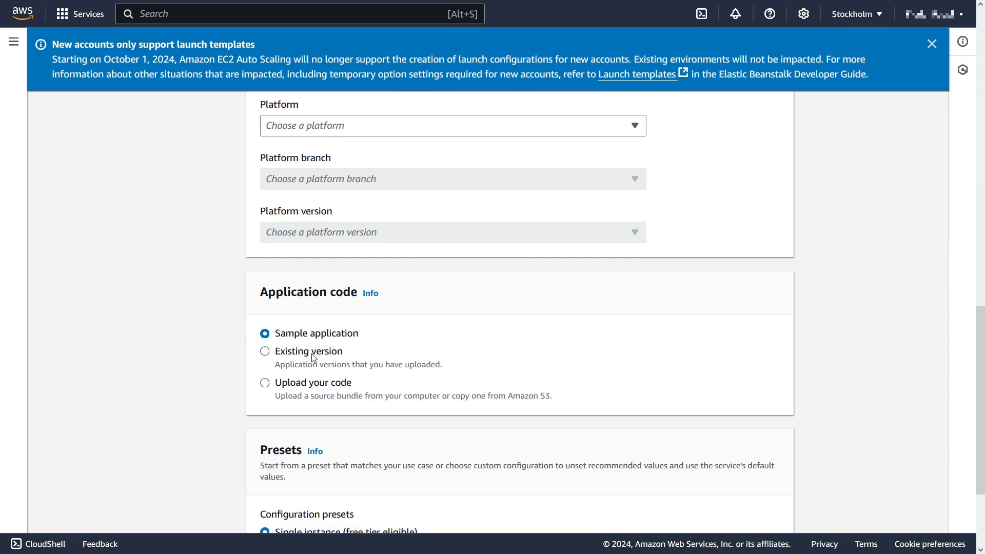
left_click(300, 385)
left_click(327, 448)
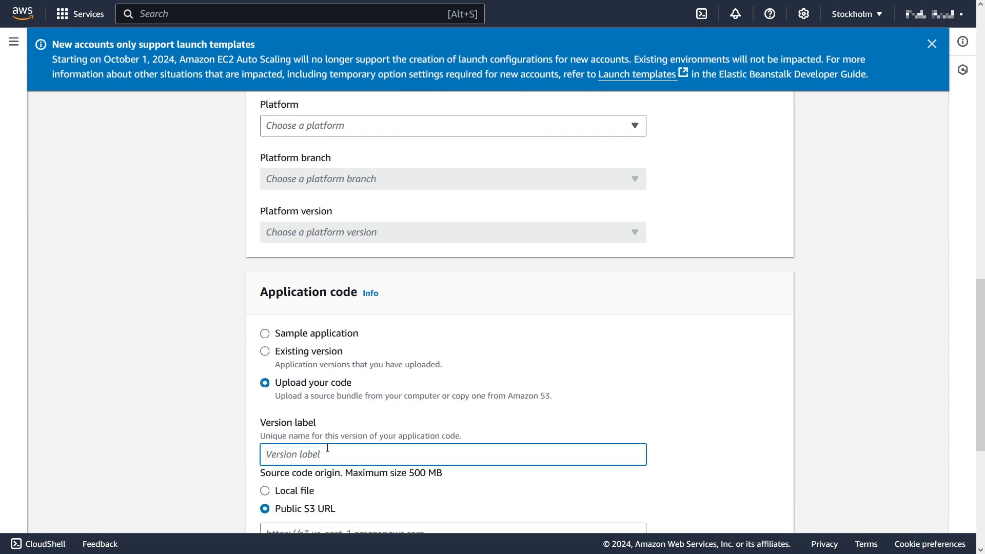
type("v1")
scroll(327, 447, "down", 3)
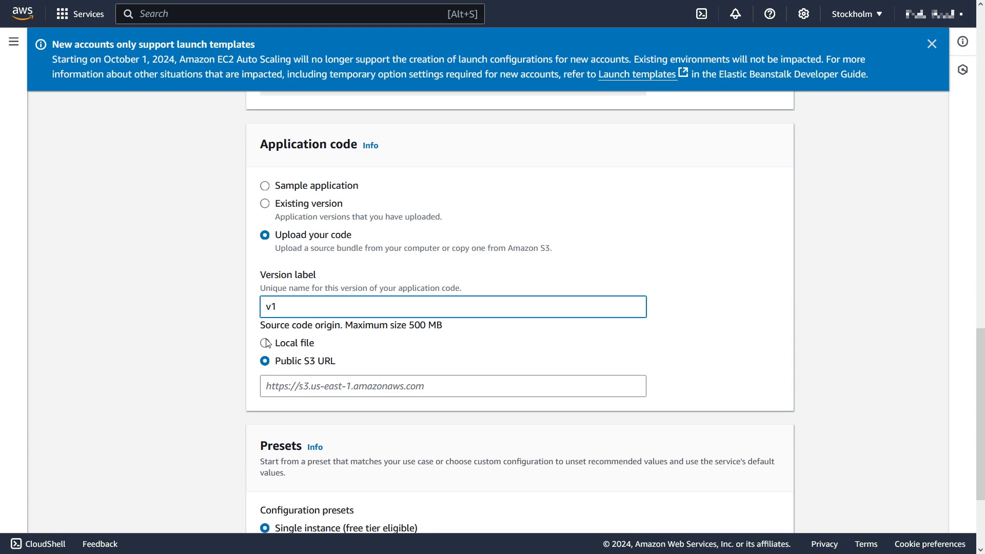
left_click(265, 344)
left_click(318, 387)
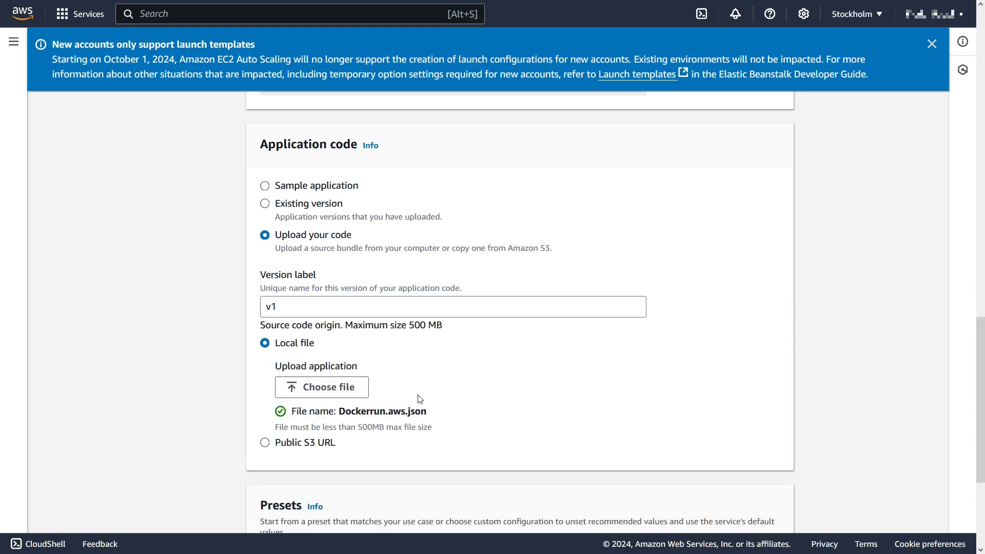
scroll(457, 435, "down", 4)
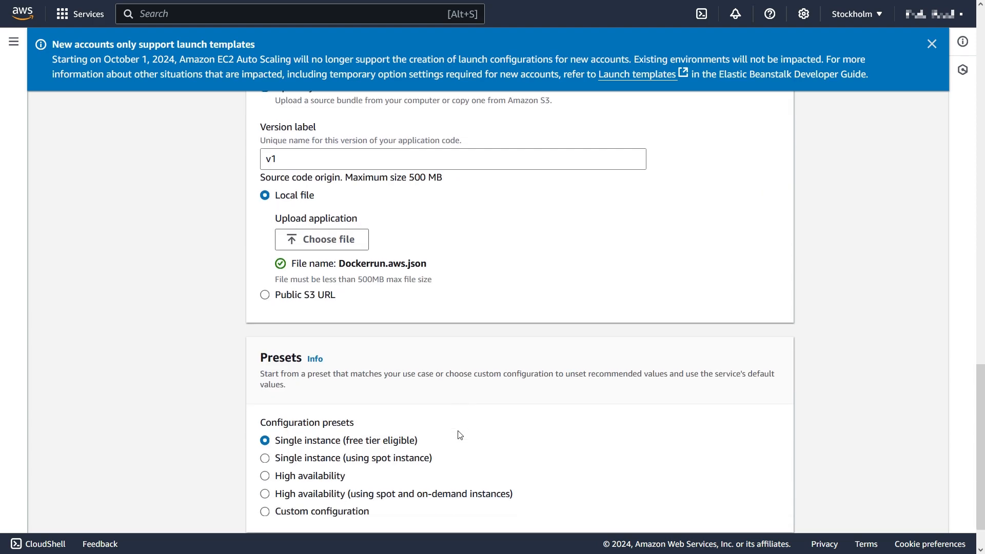
Choose Docker as the environment platform.
left_click(765, 510)
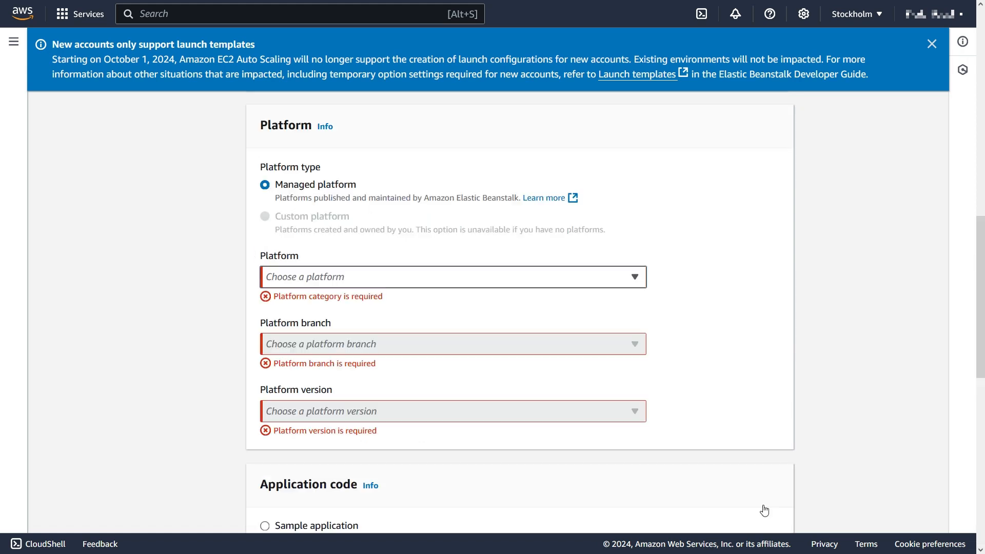
left_click(630, 277)
left_click(346, 340)
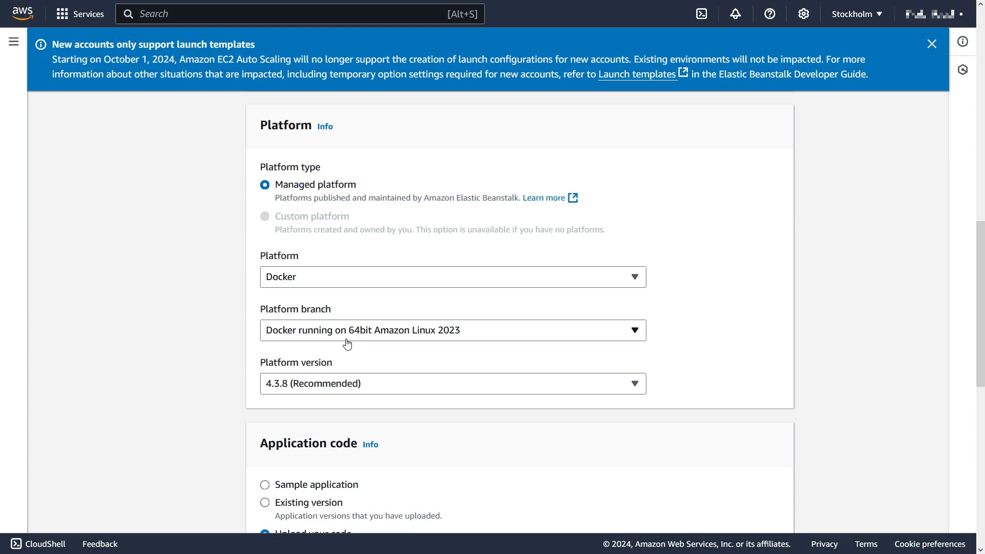
scroll(627, 359, "down", 5)
scroll(625, 363, "up", 1)
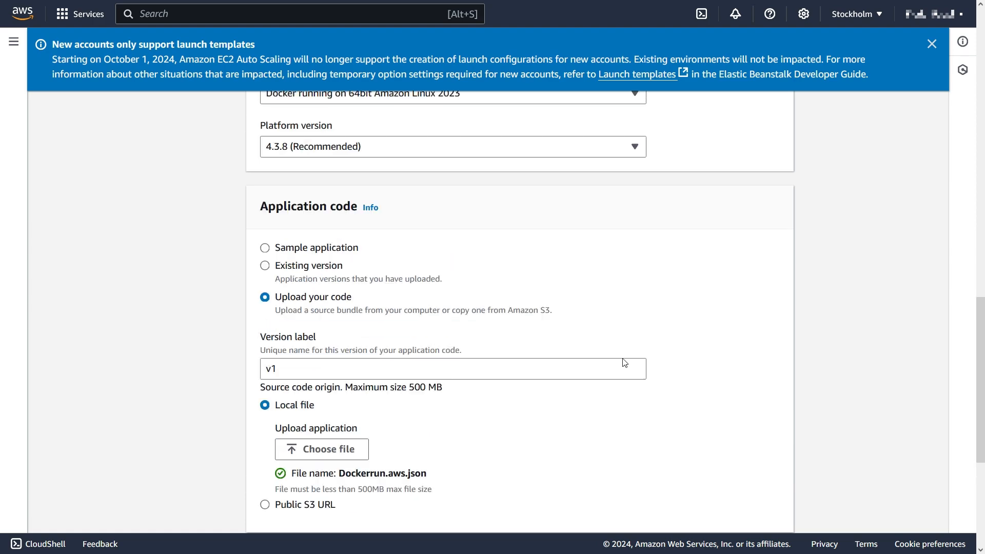
scroll(625, 362, "up", 4)
scroll(692, 375, "up", 3)
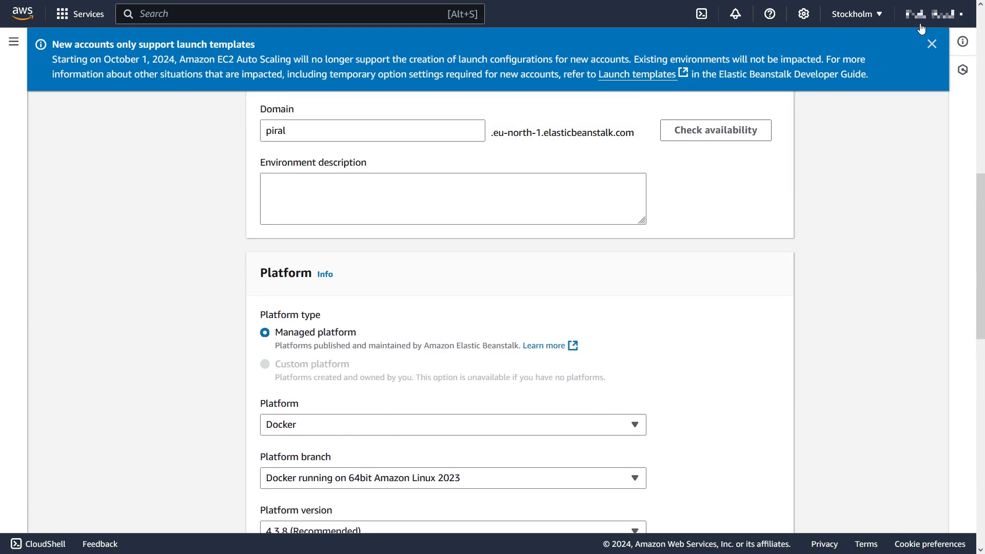
Dismiss the launch templates notice and continue to service access.
left_click(931, 43)
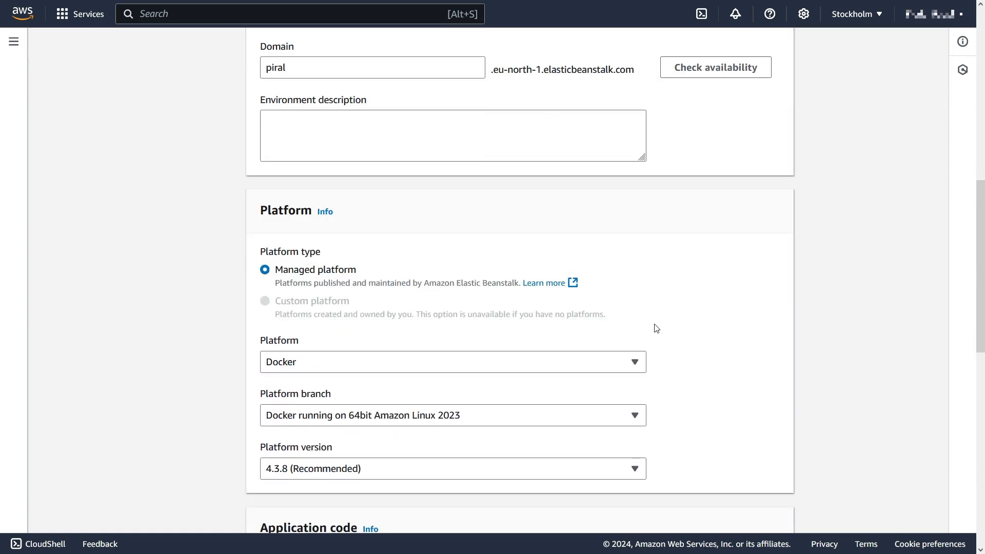
scroll(657, 328, "down", 10)
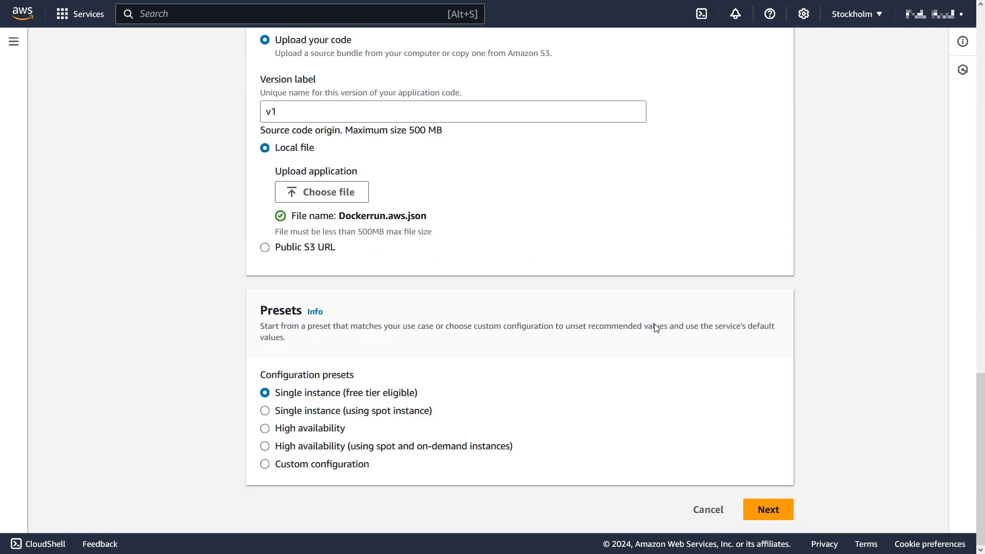
left_click(768, 509)
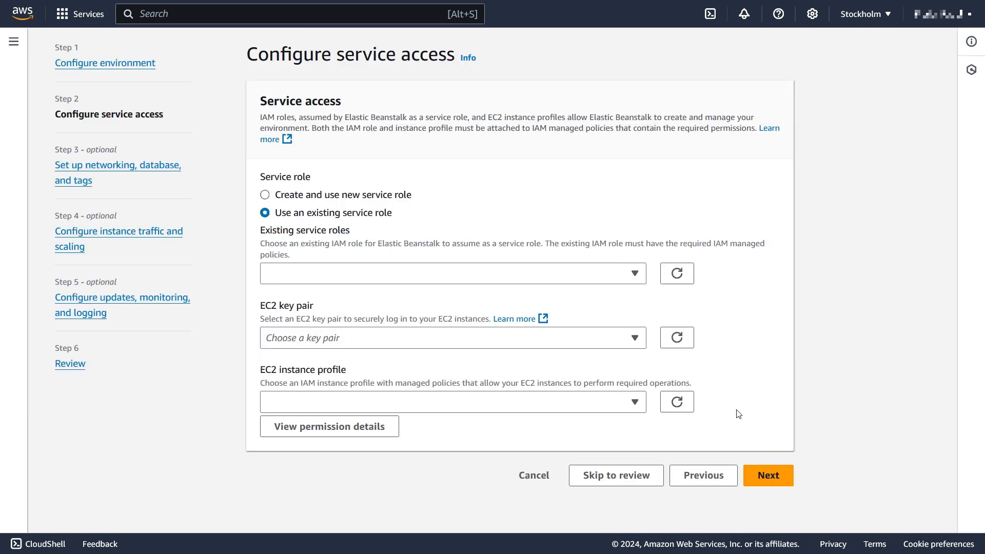
Use docker-read-s3 as both the service role and the EC2 instance profile.
left_click(635, 274)
left_click(453, 326)
left_click(636, 402)
left_click(522, 445)
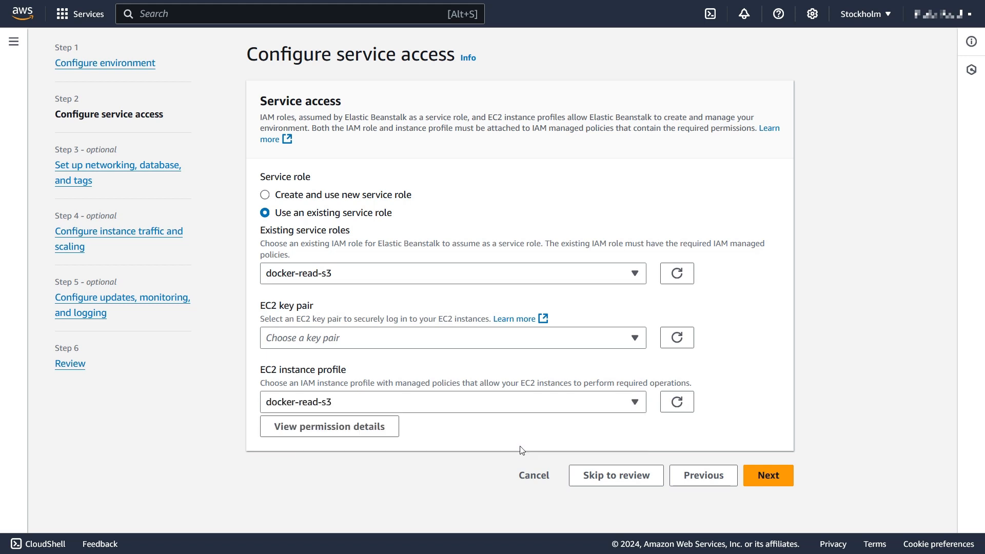
left_click(768, 478)
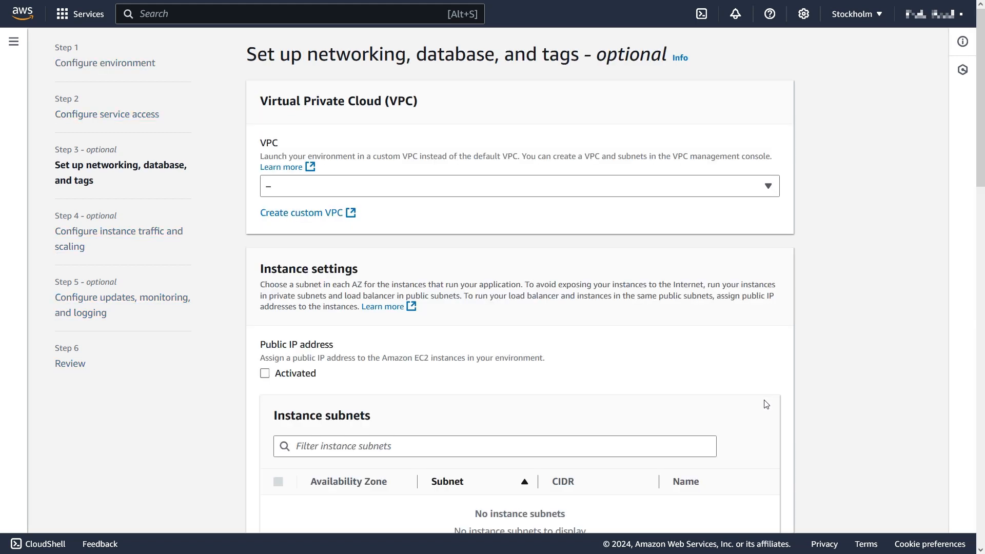
Keep the networking, instance and monitoring defaults and advance to the review page.
scroll(763, 395, "down", 20)
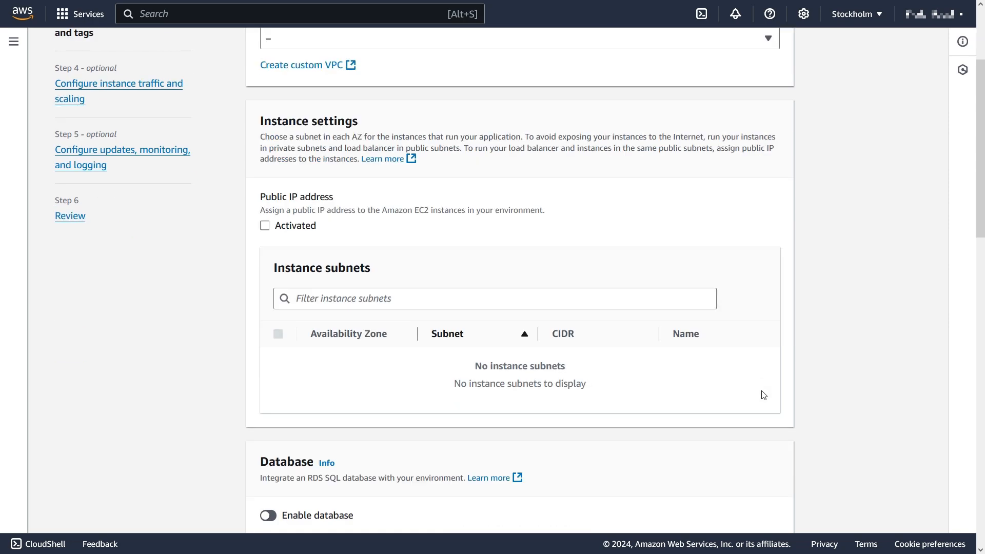
left_click(411, 208)
left_click(409, 210)
scroll(688, 357, "down", 5)
scroll(688, 357, "down", 15)
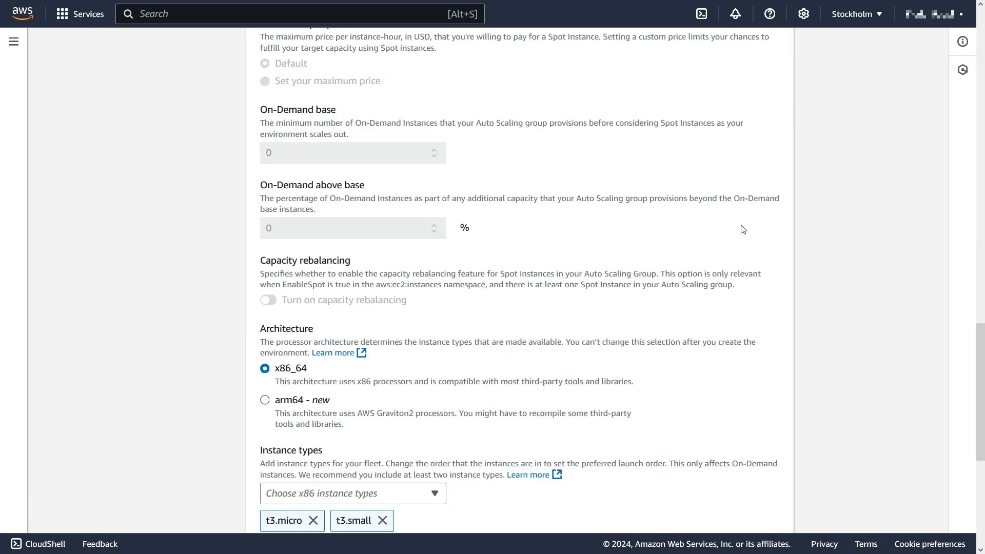
left_click(648, 515)
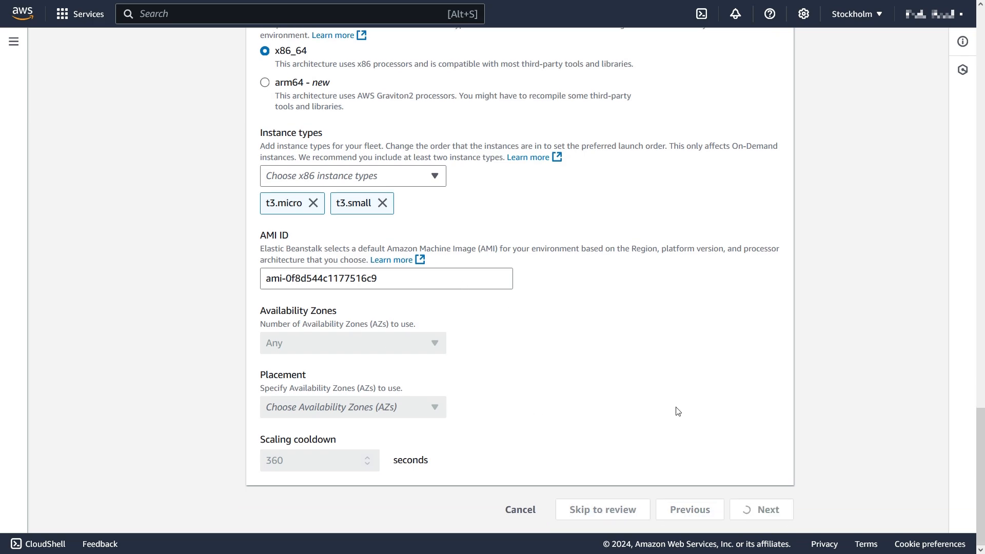
scroll(615, 411, "down", 15)
scroll(583, 390, "down", 15)
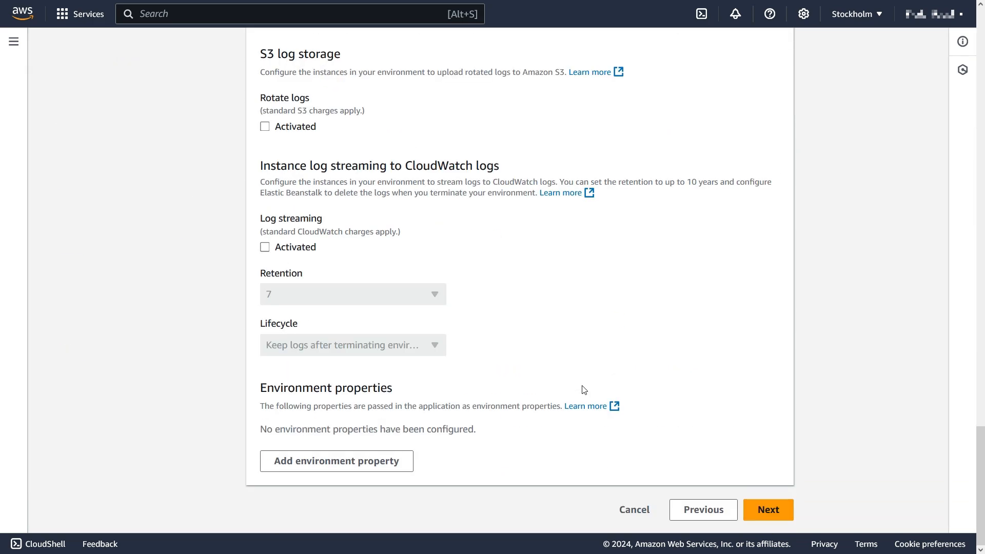
left_click(768, 510)
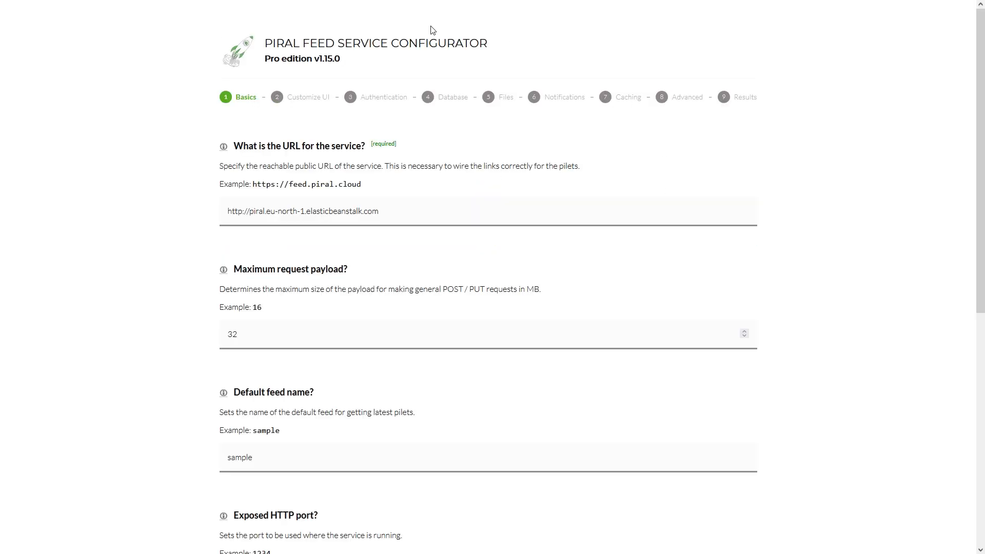
scroll(442, 457, "down", 8)
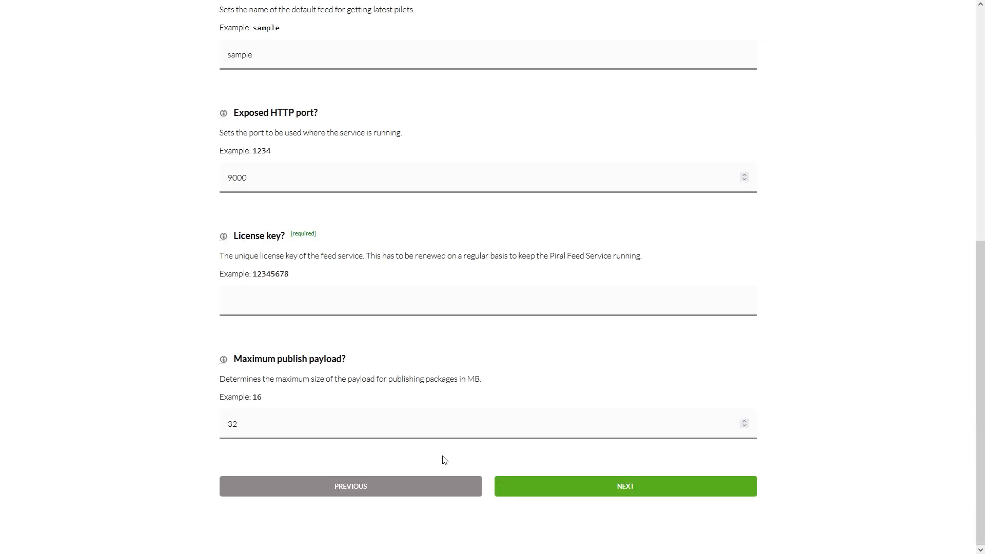
scroll(441, 459, "up", 5)
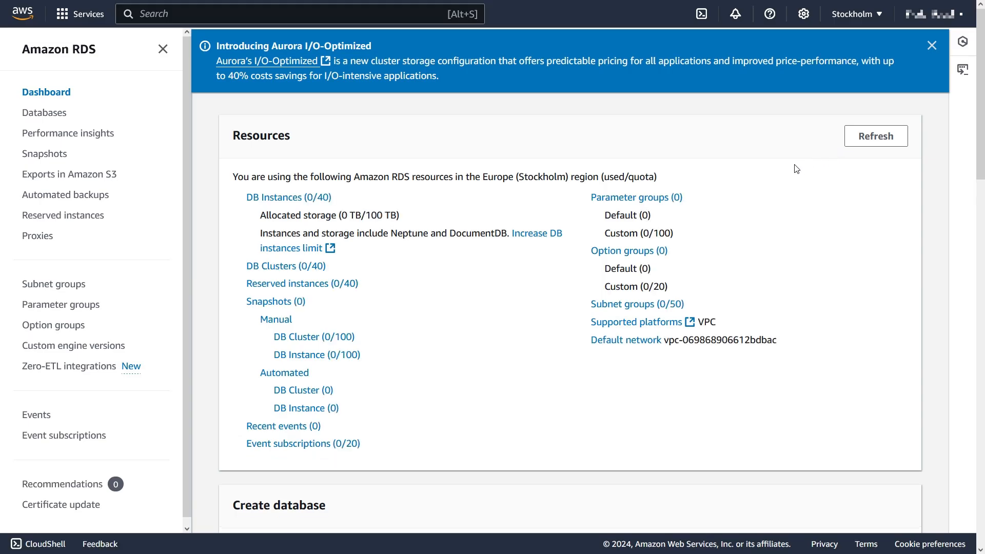
Start a new RDS database with the Aurora (MySQL Compatible) engine.
scroll(769, 205, "down", 4)
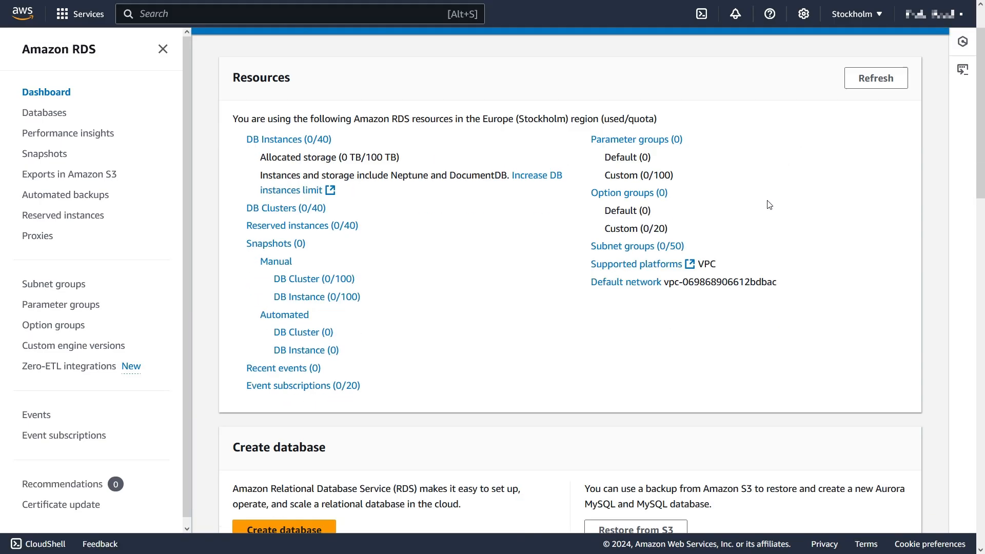
left_click(311, 371)
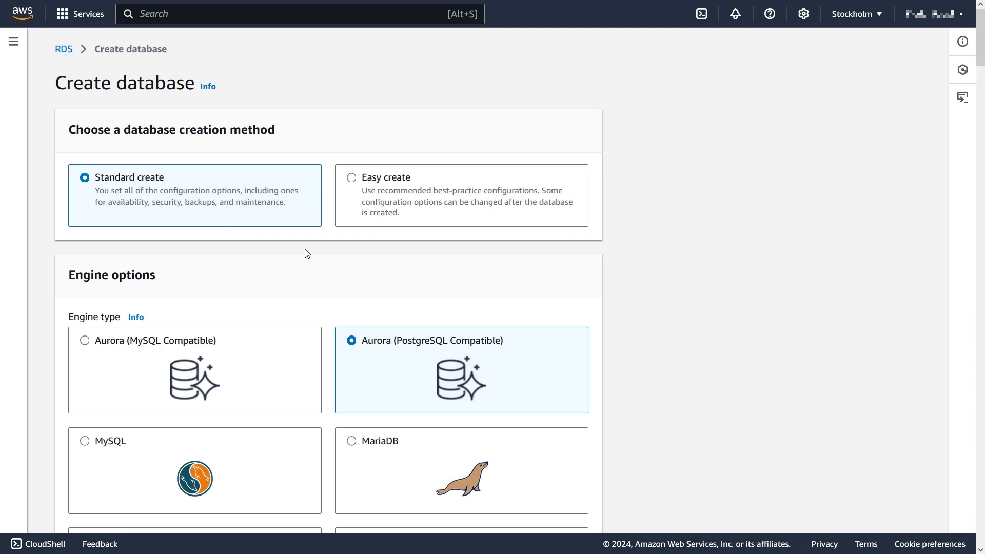
scroll(307, 253, "down", 3)
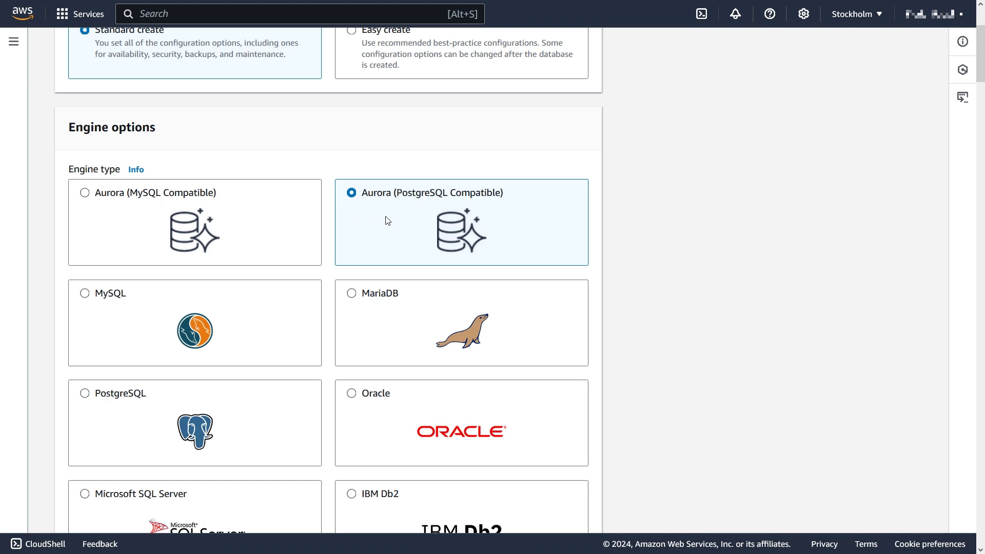
left_click(116, 200)
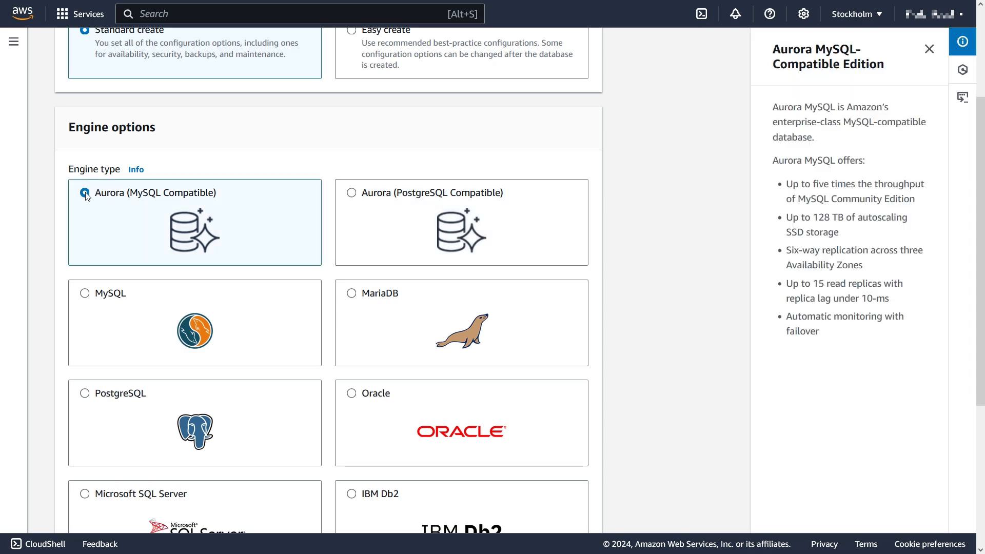
scroll(368, 279, "down", 1)
scroll(367, 278, "down", 4)
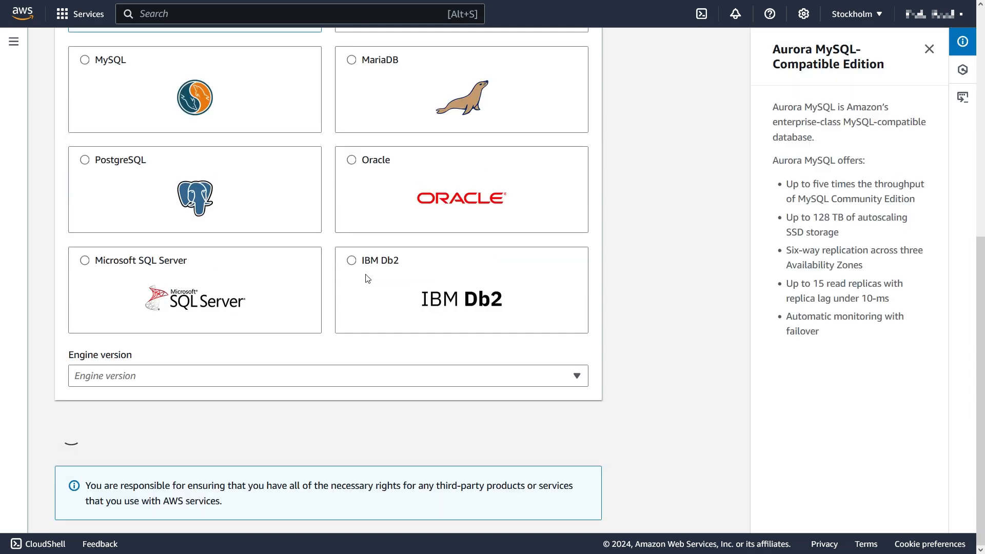
Choose the Dev/Test template and set the cluster identifier to piral-db.
scroll(578, 403, "down", 7)
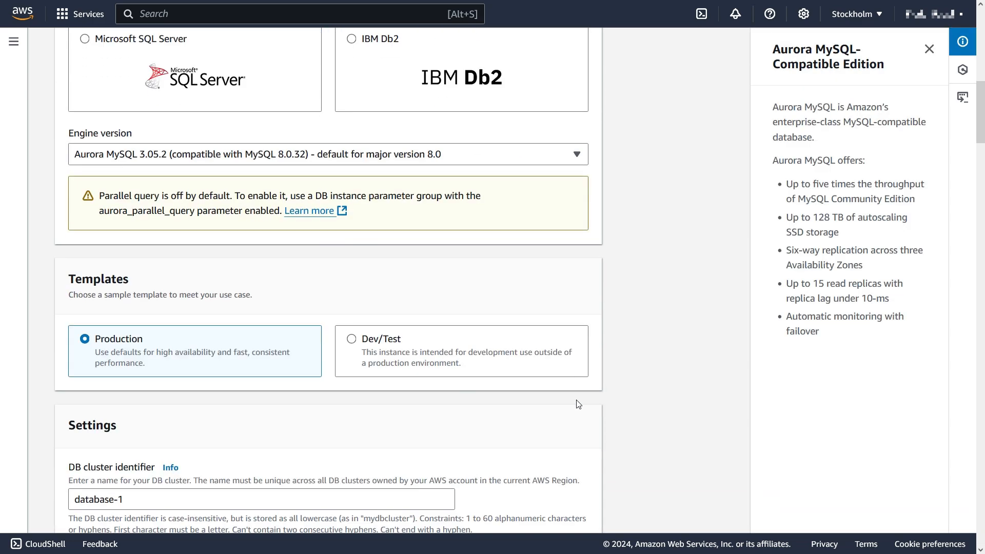
scroll(578, 404, "down", 1)
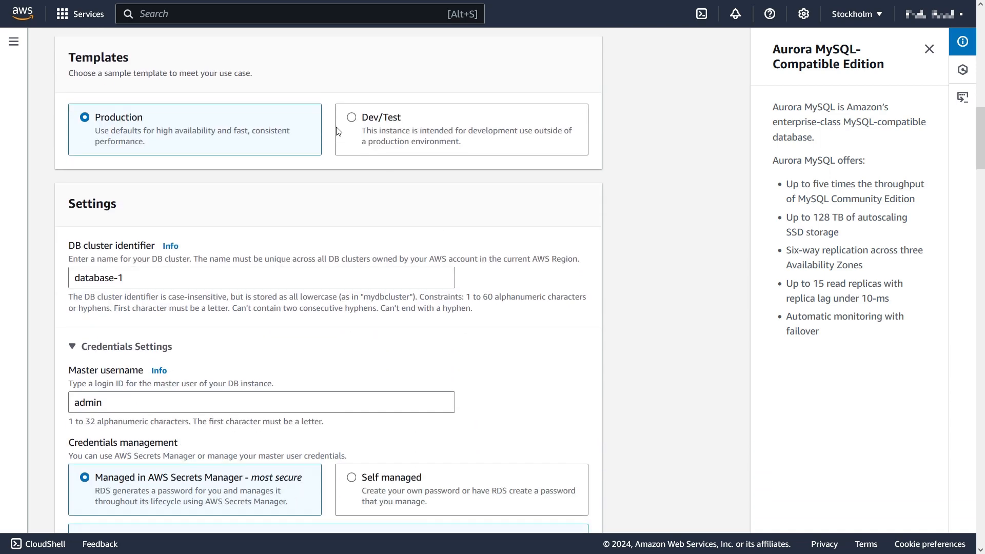
left_click(353, 120)
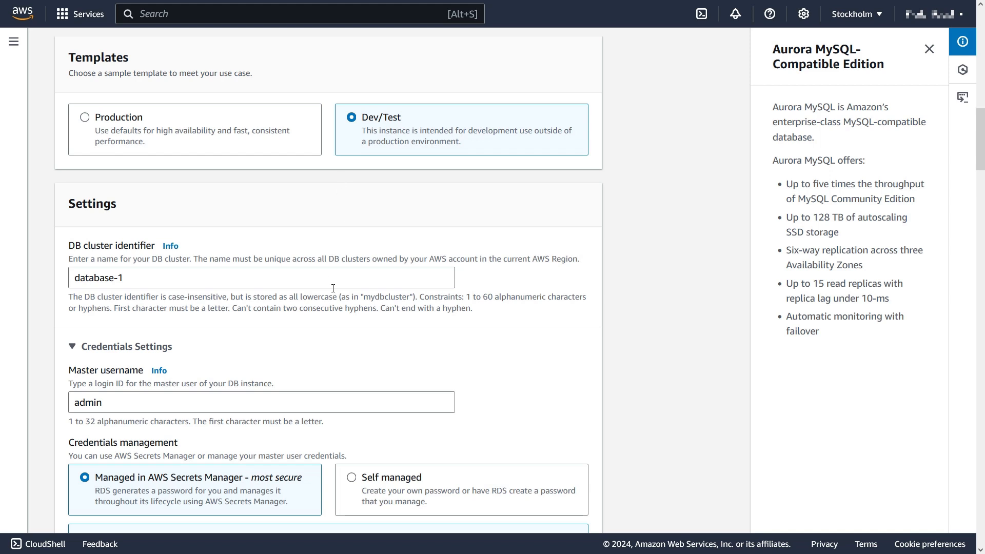
scroll(331, 288, "down", 1)
left_click_drag(160, 205, 59, 211)
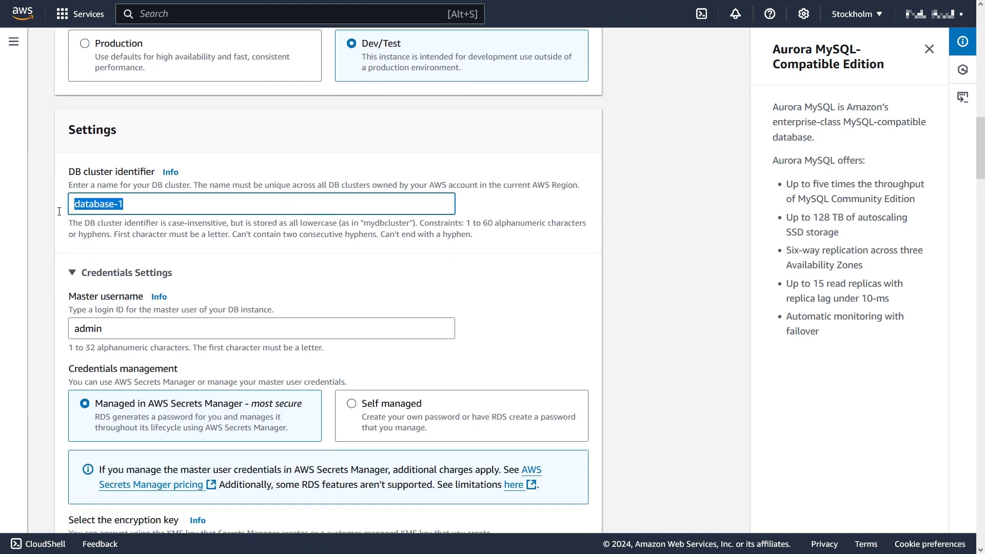
type("piral-db")
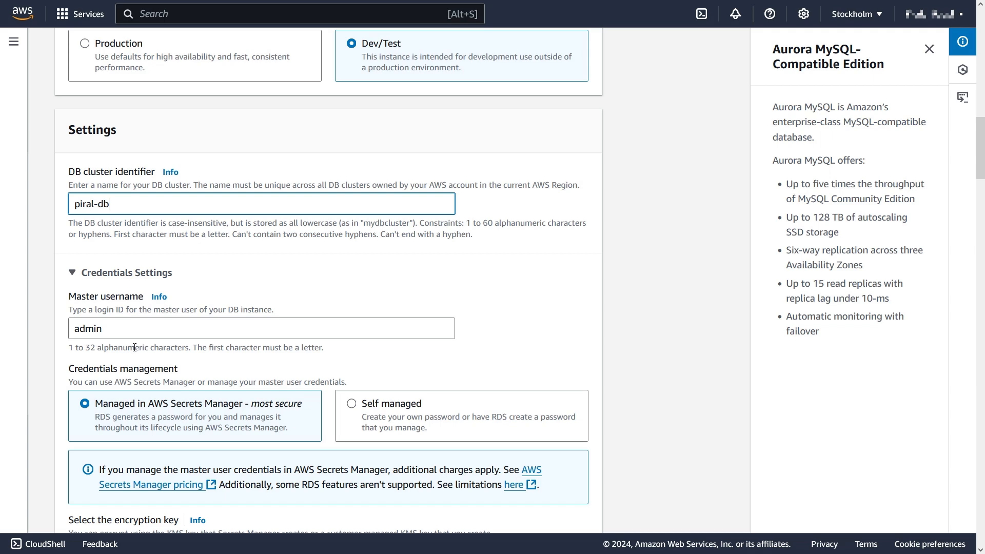
Make the master credentials self-managed, without automatic password generation.
scroll(135, 348, "down", 2)
left_click(339, 288)
left_click(129, 310)
left_click(128, 309)
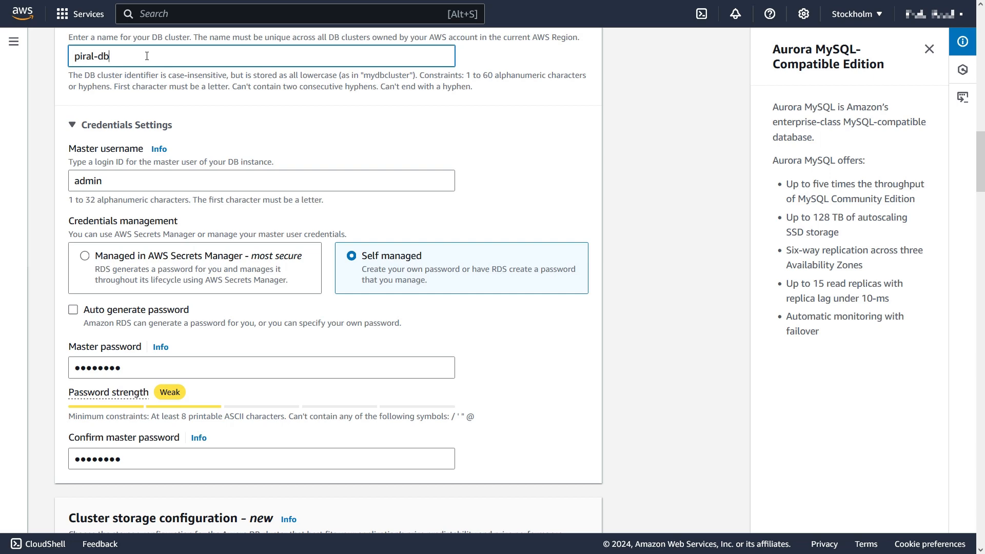
scroll(334, 310, "down", 10)
Use Serverless v2 with a capacity range of 0.5 to 1 ACU.
left_click(73, 144)
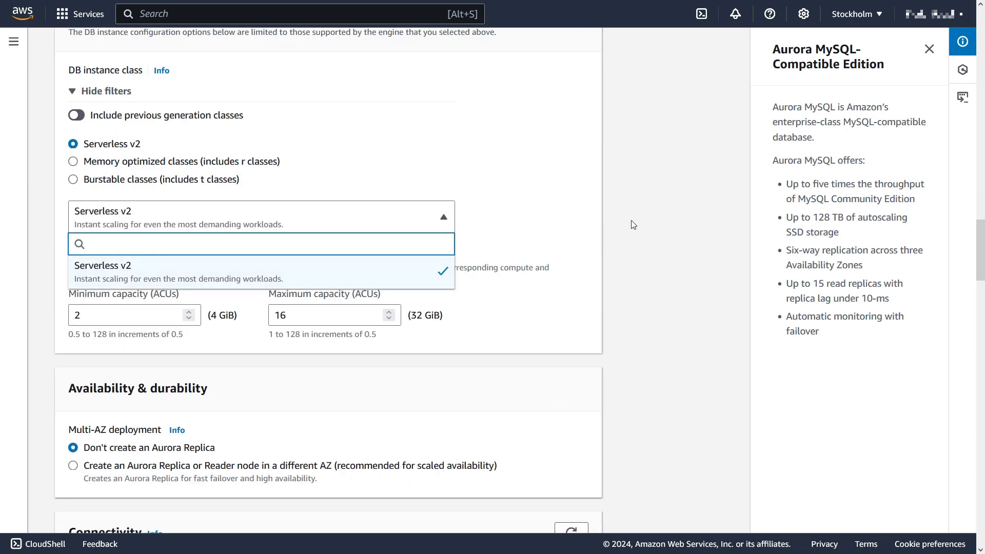
scroll(549, 348, "down", 1)
scroll(548, 344, "down", 1)
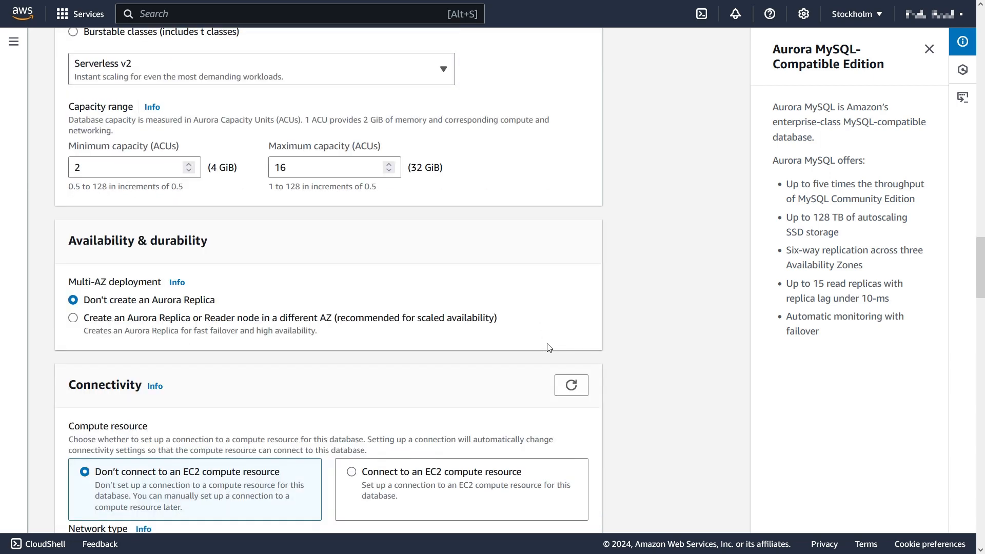
double_click(77, 168)
type("0.5")
key("Tab")
type("1")
Keep the default VPC and create the piral-db database.
scroll(303, 231, "down", 5)
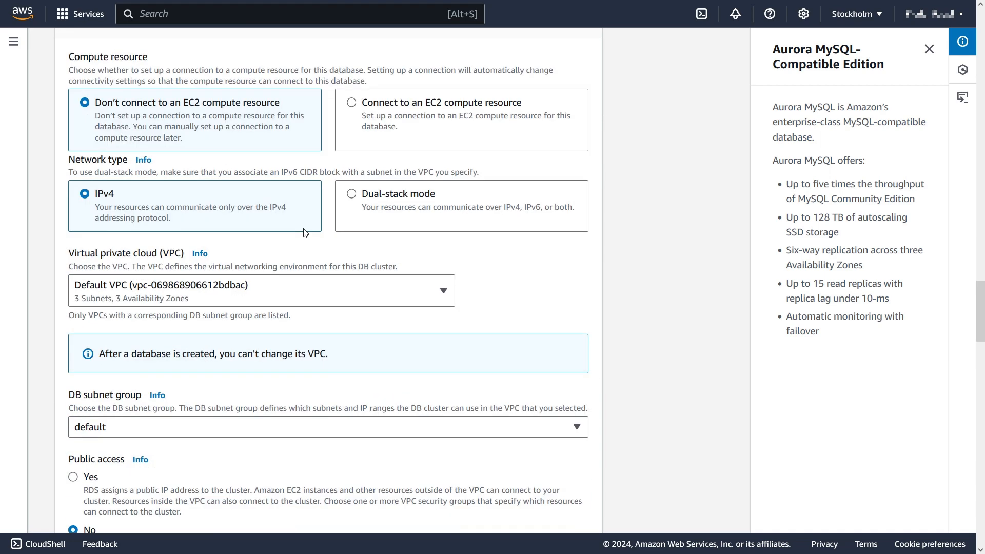
scroll(304, 233, "down", 1)
left_click(410, 218)
left_click(410, 218)
scroll(398, 283, "down", 5)
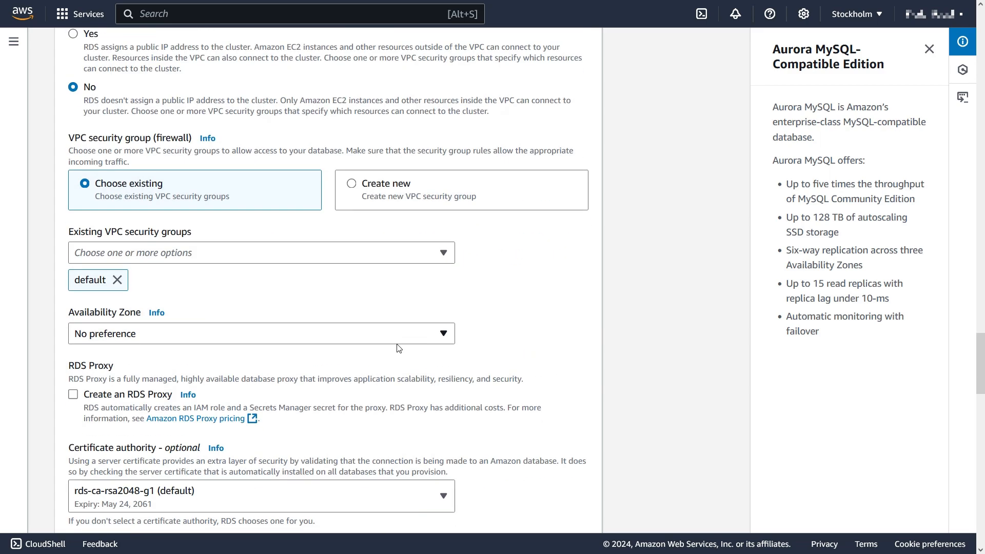
scroll(380, 215, "down", 1)
scroll(390, 256, "down", 5)
scroll(369, 302, "down", 12)
left_click(562, 513)
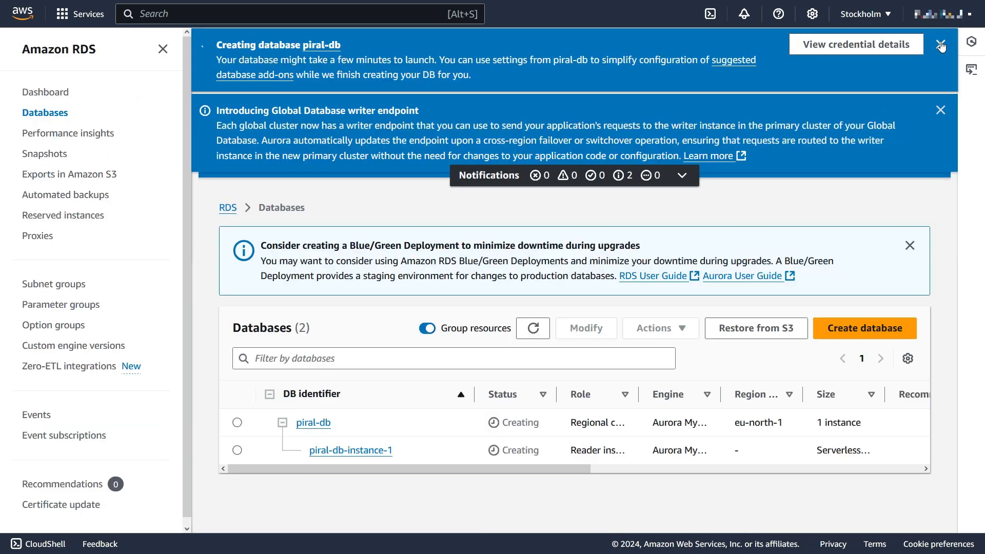
left_click(941, 45)
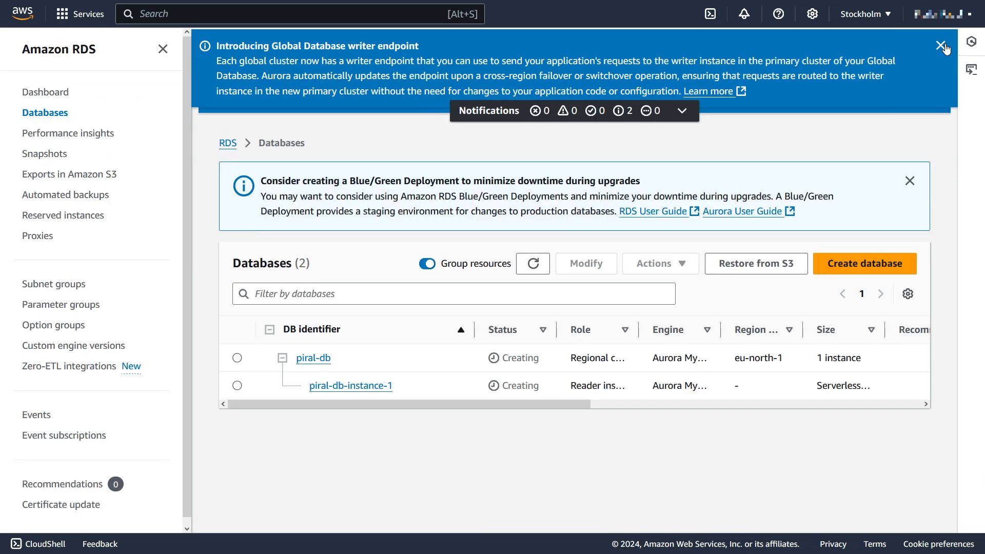
Copy the piral-db-instance-1 endpoint from the piral-db cluster, then go to the piral-feed-instance environment.
left_click(943, 47)
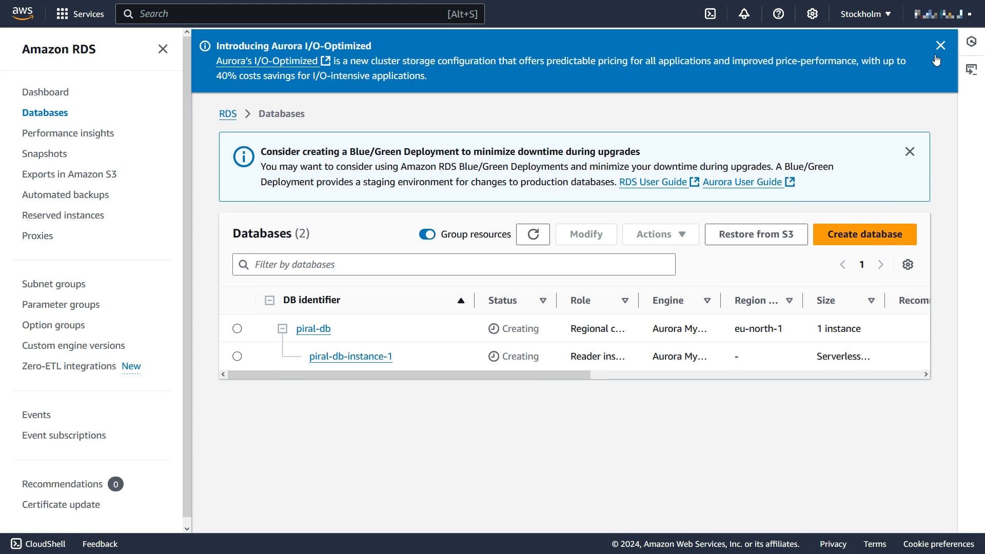
left_click(940, 48)
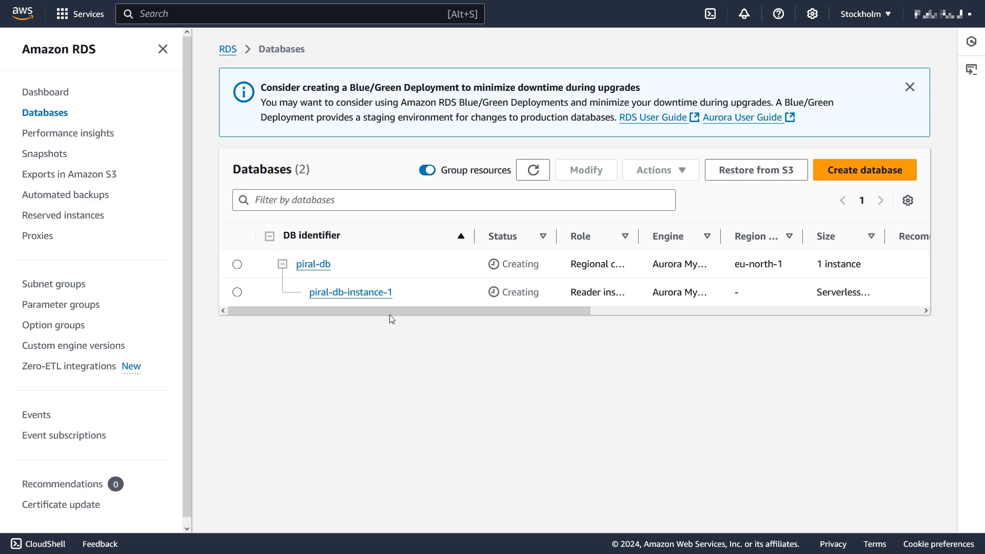
left_click(323, 267)
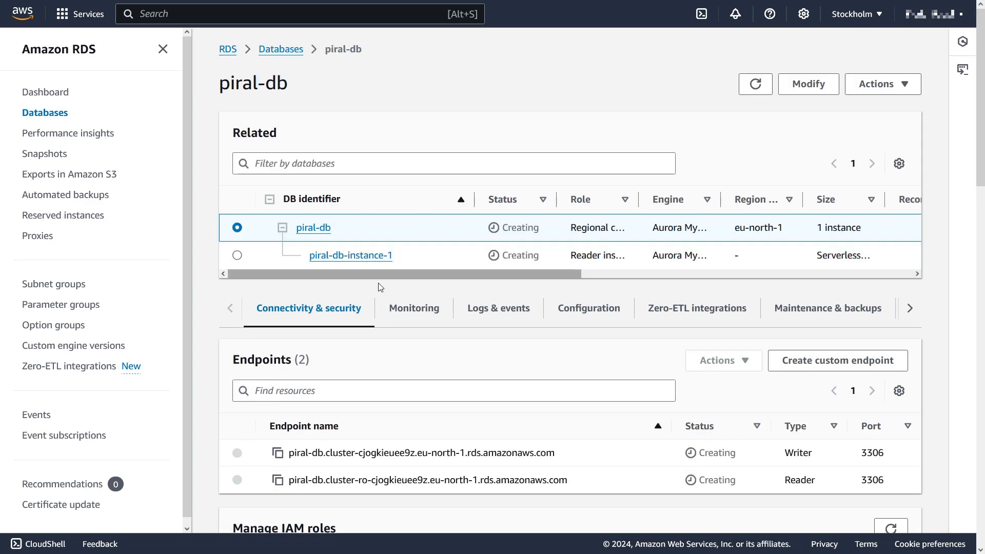
left_click(366, 258)
scroll(498, 334, "down", 4)
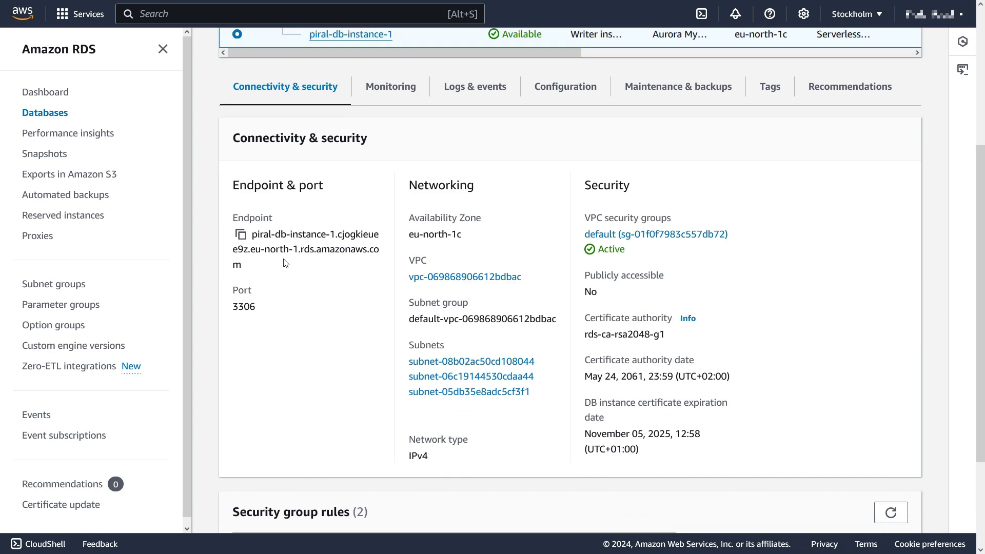
left_click(241, 234)
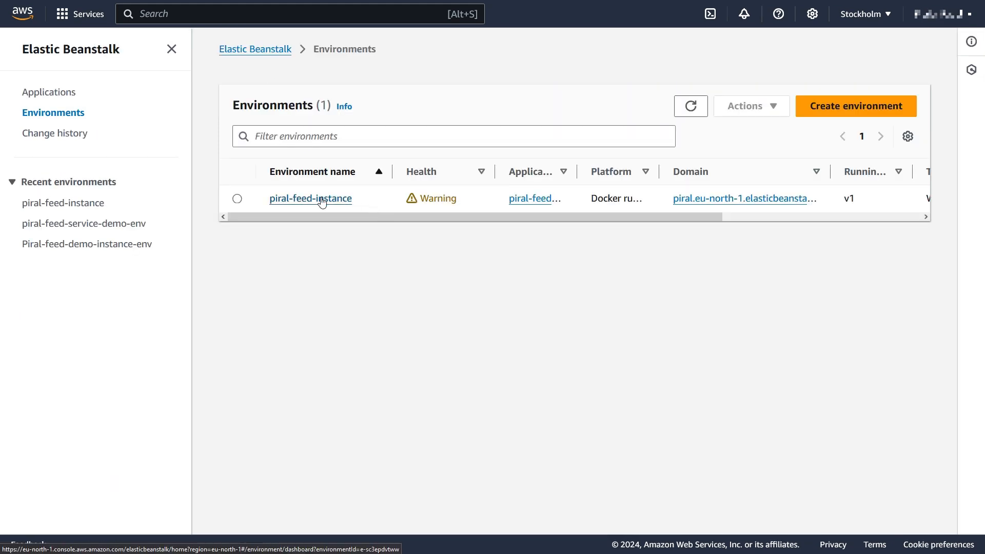
left_click(318, 199)
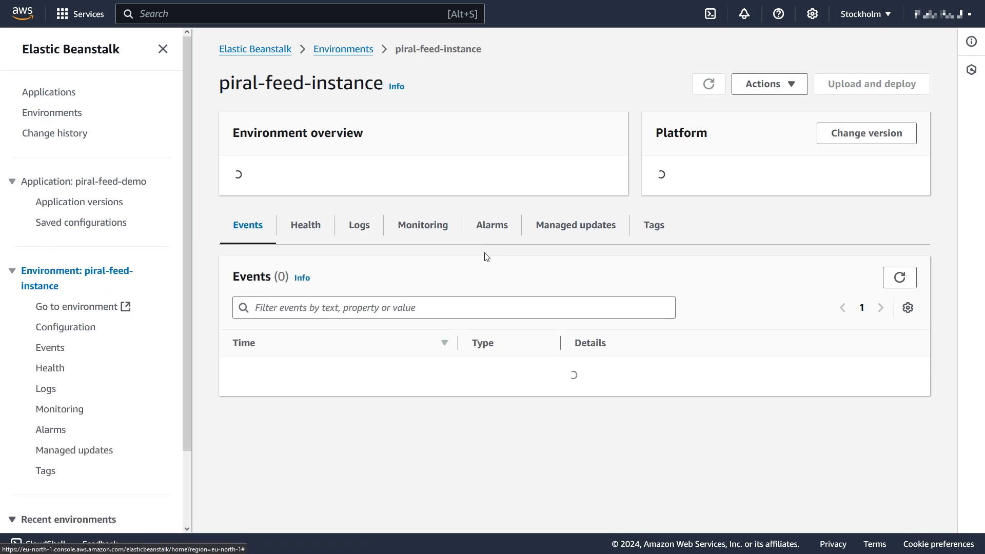
Update PIRAL_DB_SQL_HOST, NAME, USER and PASS in piral-feed-instance's configuration to the new database, and apply.
scroll(485, 256, "down", 5)
scroll(482, 325, "up", 5)
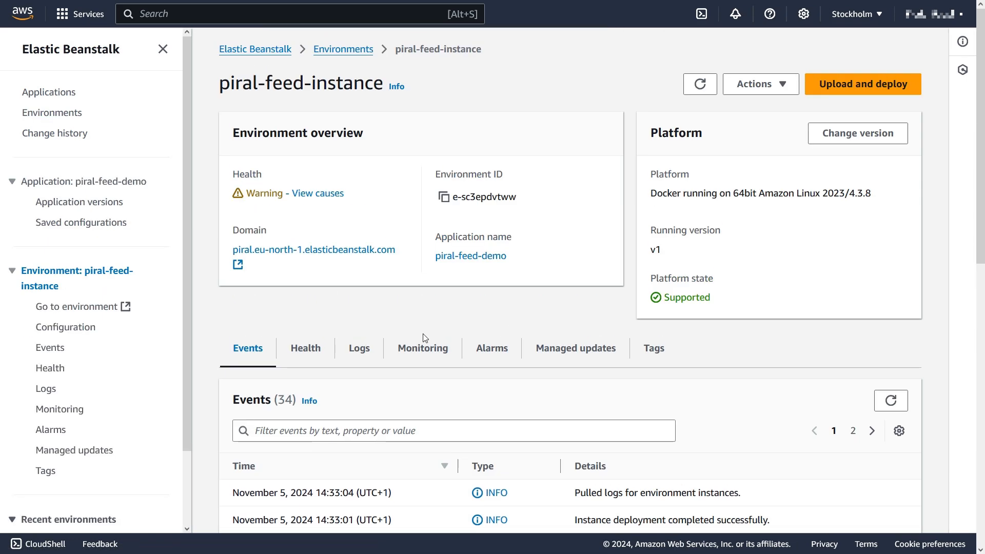
left_click(60, 326)
scroll(687, 412, "down", 3)
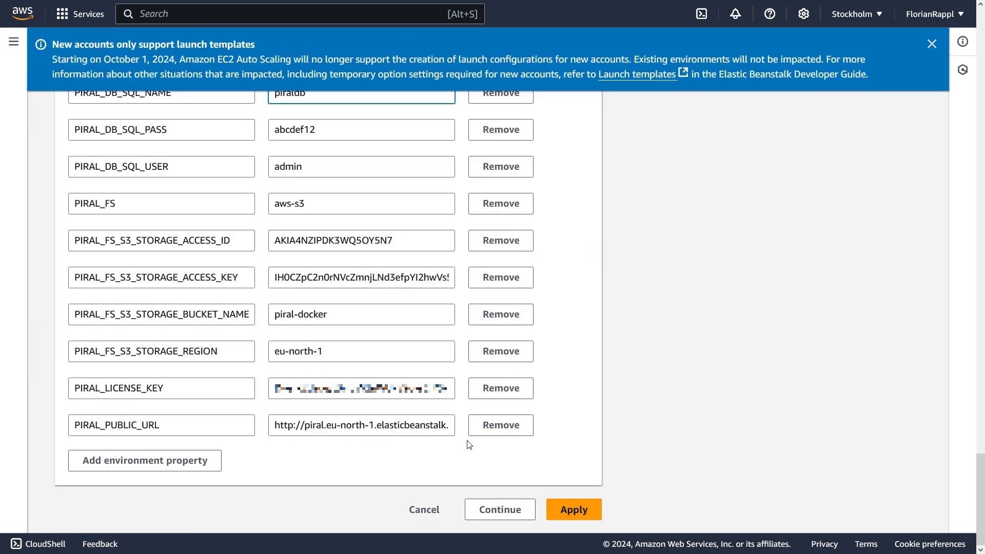
left_click(932, 44)
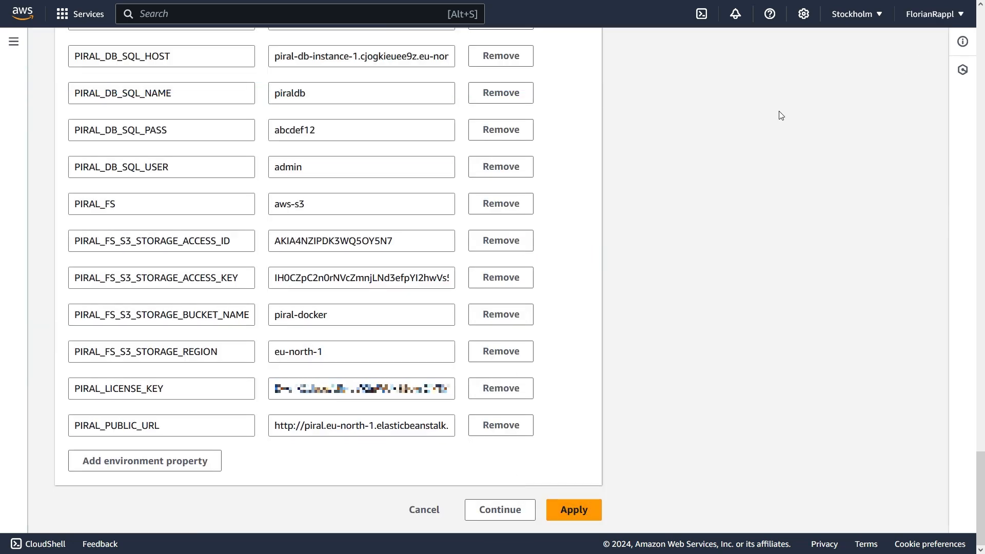
left_click(574, 510)
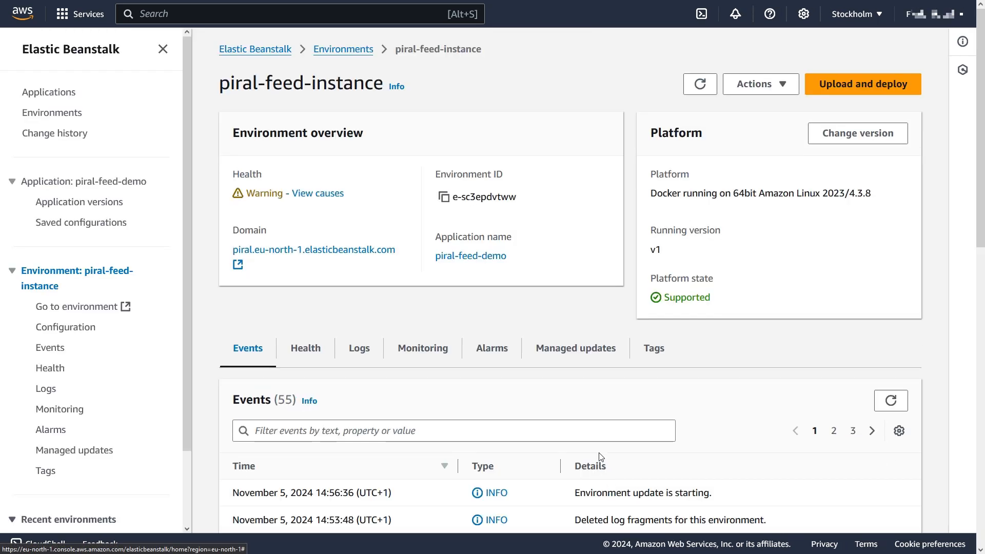
scroll(600, 456, "down", 2)
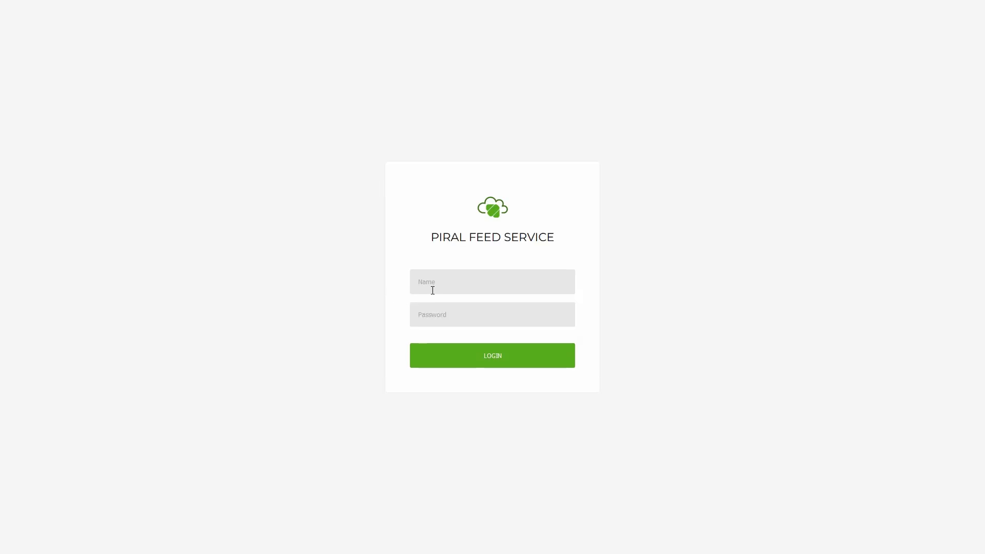
Log in with the administrator name and password, skip saving the password, and start a new feed.
left_click(424, 287)
type("admin")
key("Tab")
type("*******")
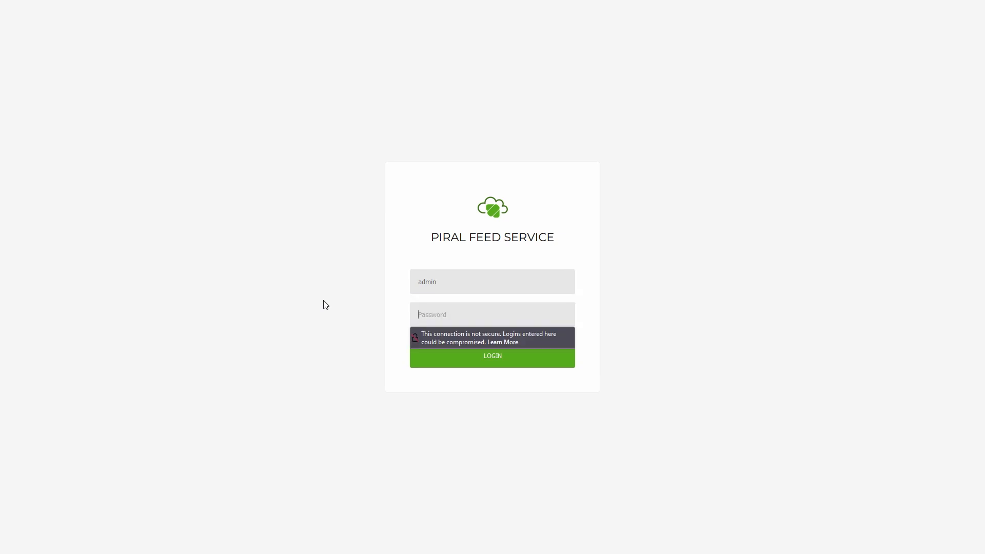
type("*")
key("Return")
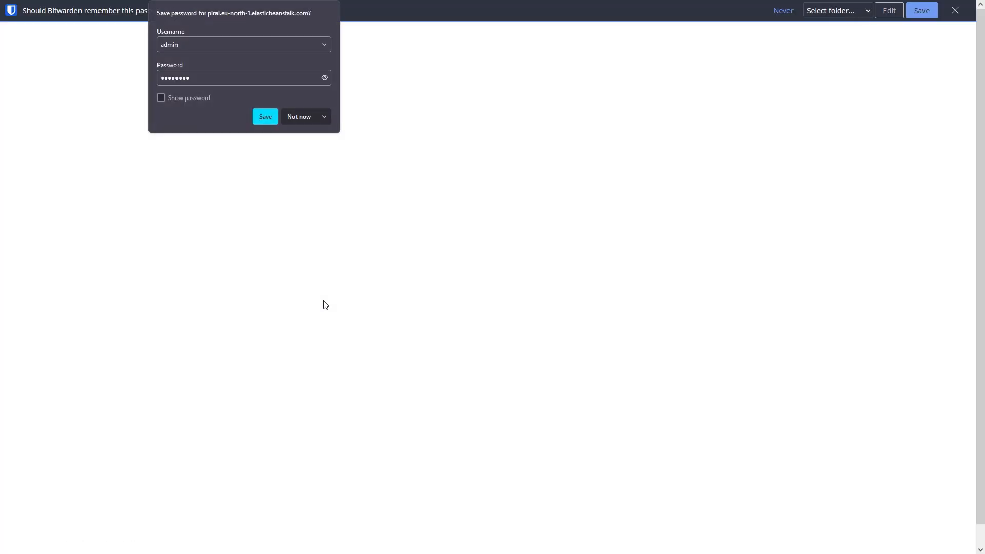
left_click(955, 10)
left_click(782, 21)
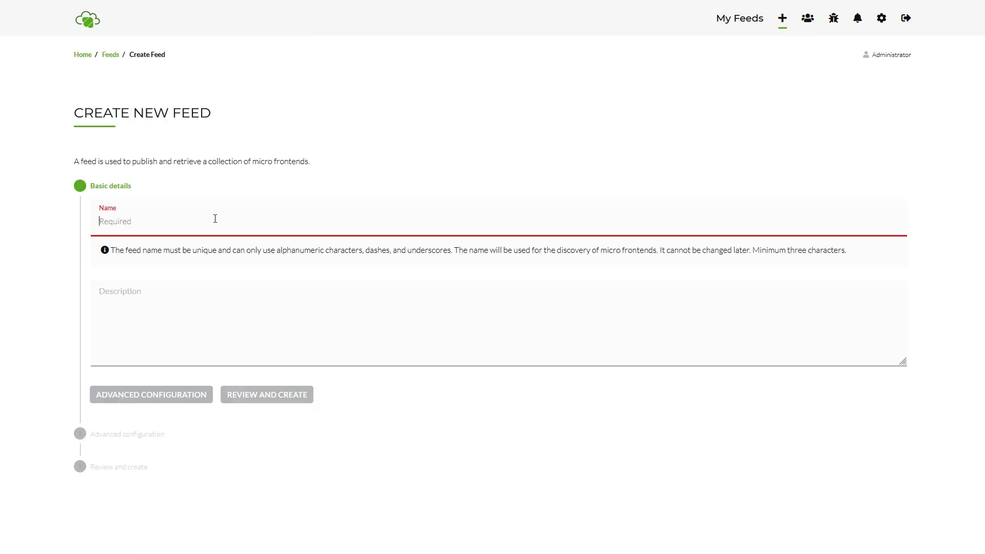
Name the feed 'demo', review it, and create it.
type("demo")
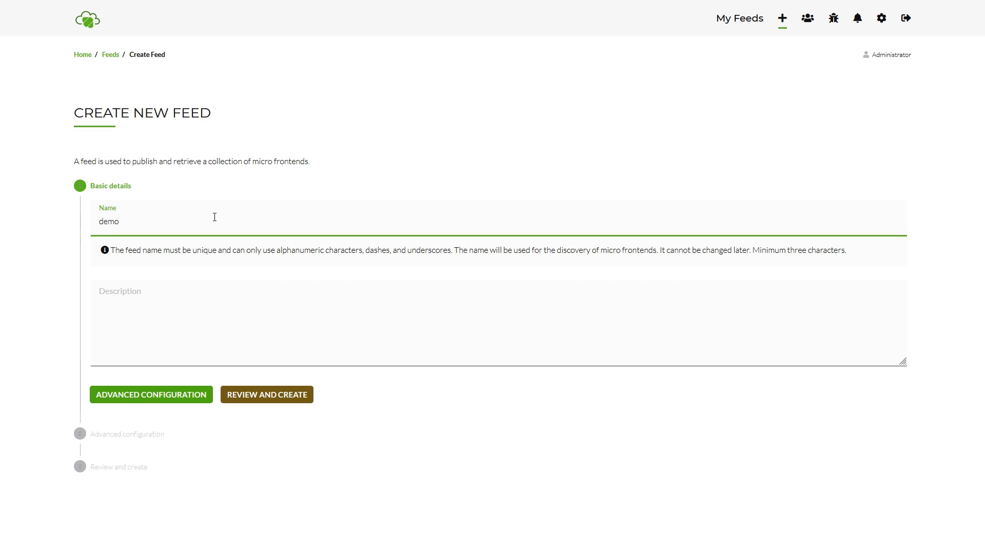
left_click(257, 400)
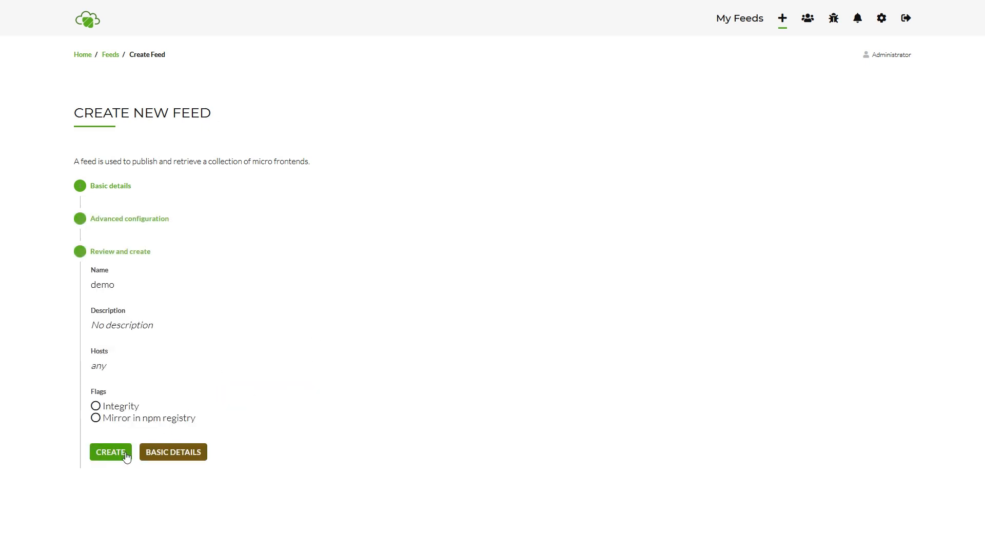
left_click(152, 453)
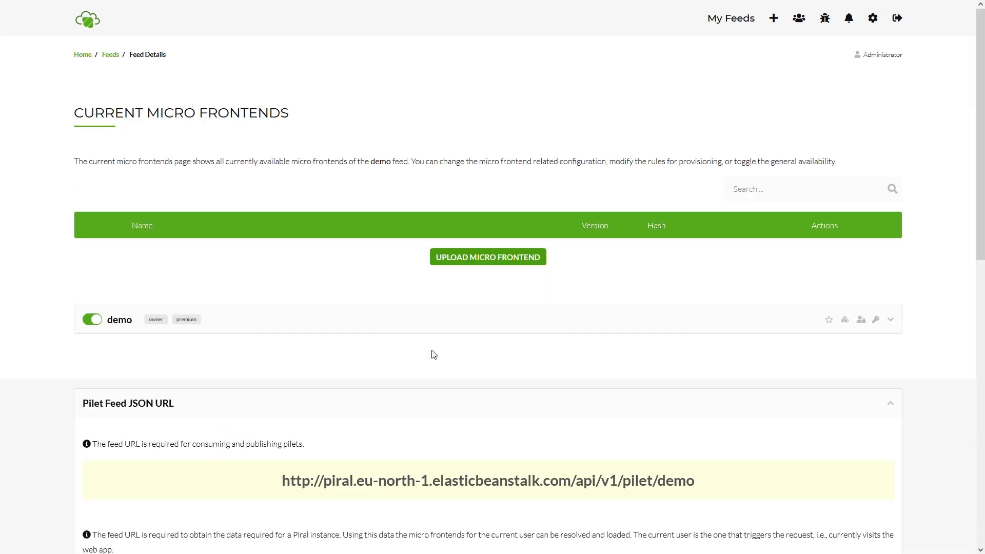